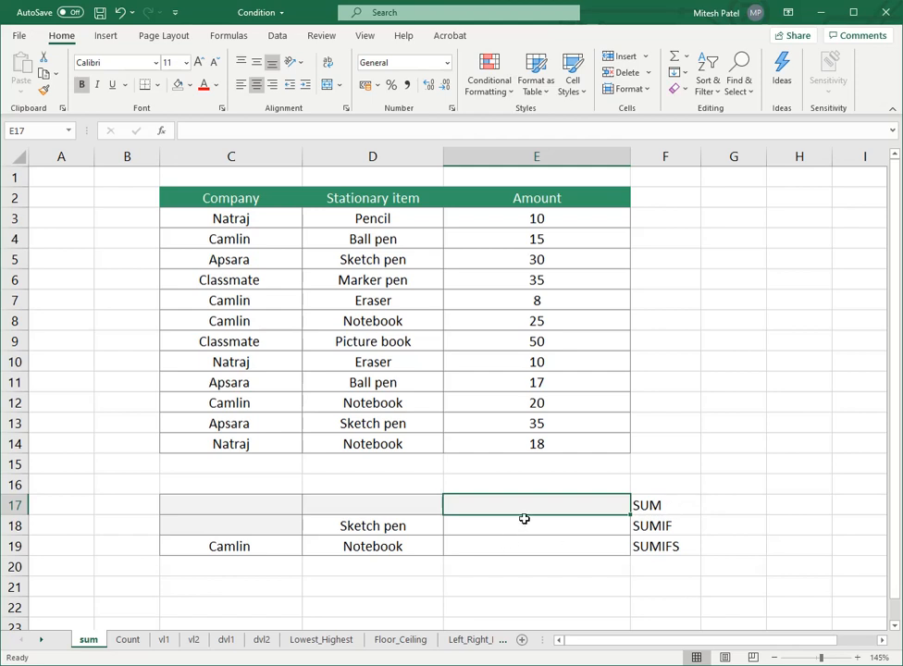
# Step: Enter =SUM(E3,E9,E14) in cell E17 to add three individual amounts
pyautogui.write('=')
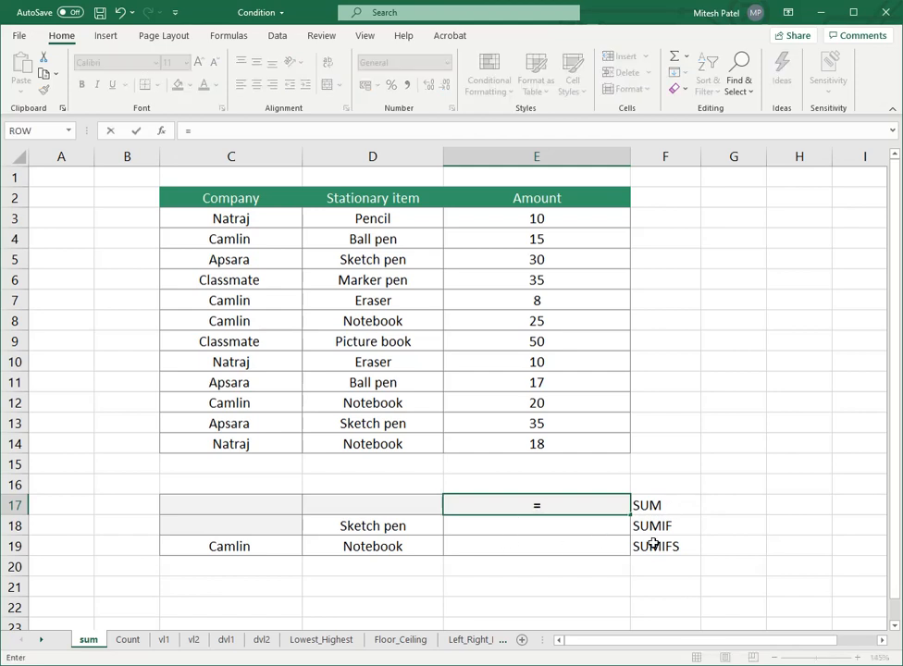
pyautogui.write('sum')
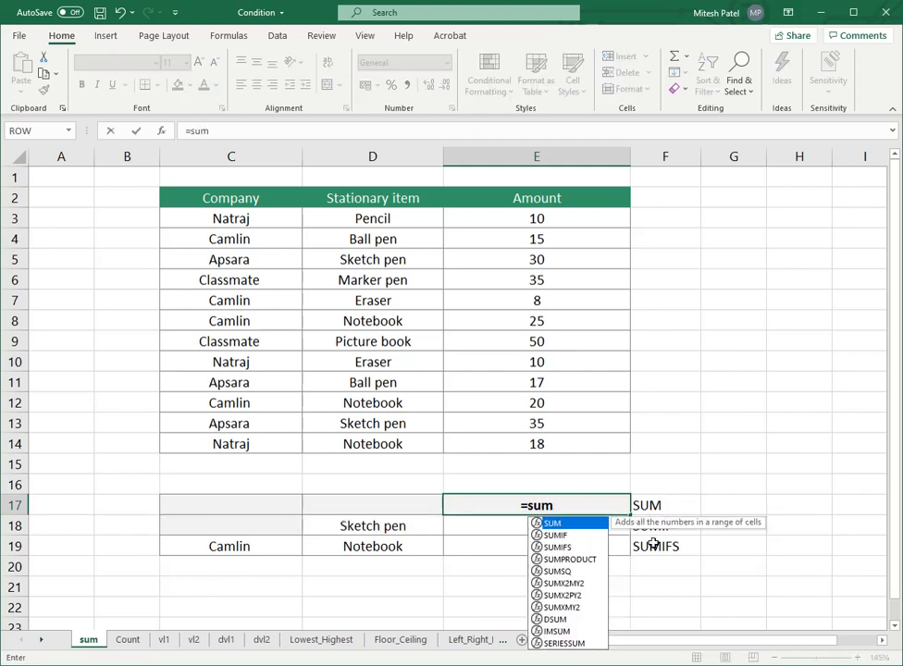
pyautogui.write('(')
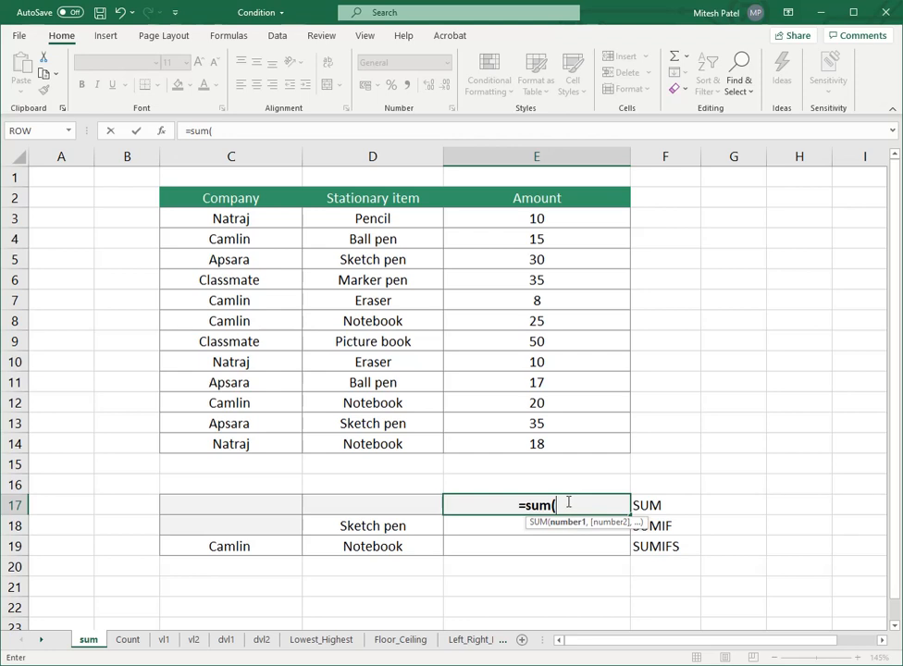
pyautogui.click(558, 220)
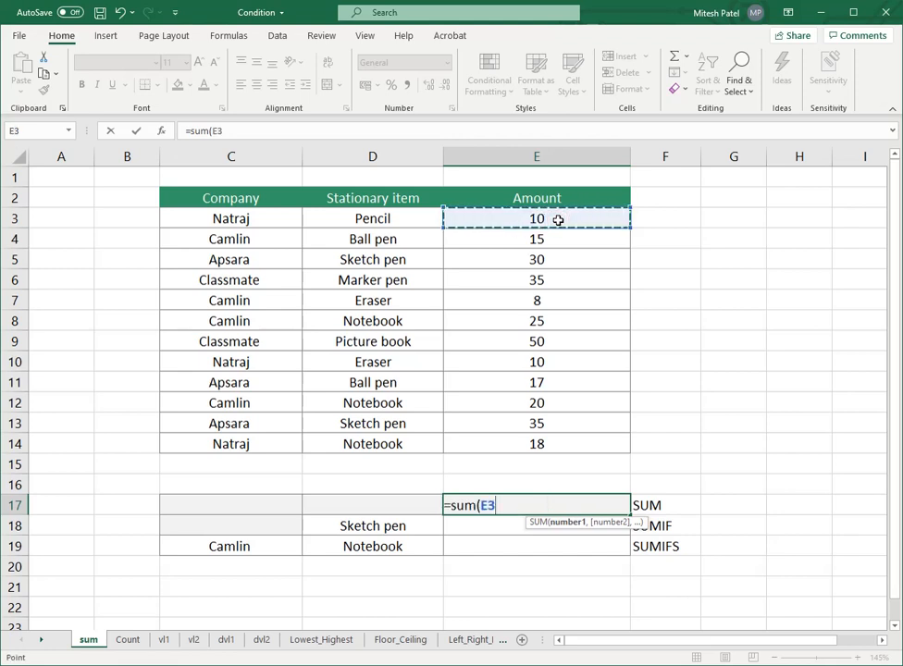
pyautogui.write(',')
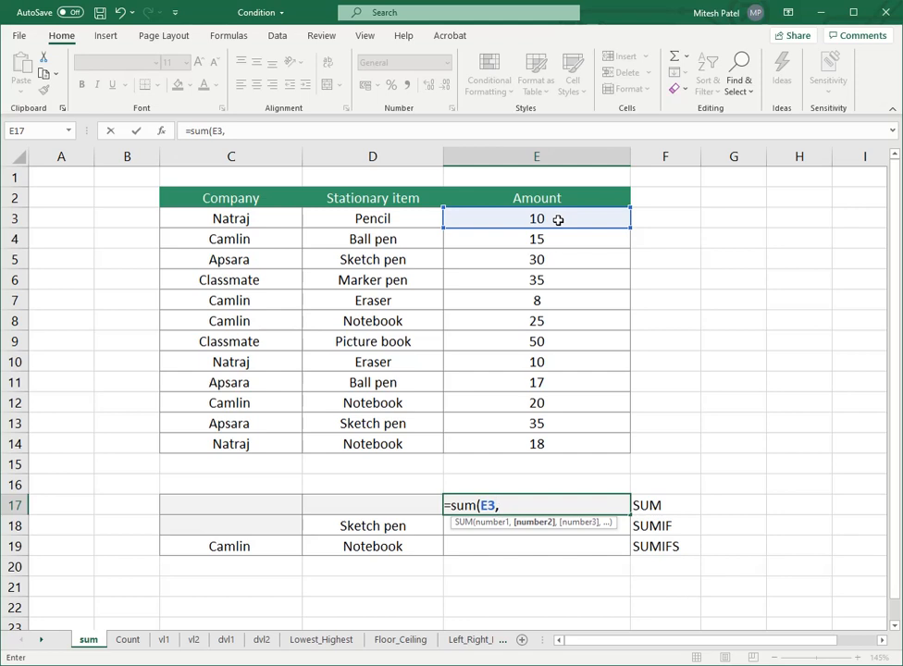
pyautogui.click(546, 342)
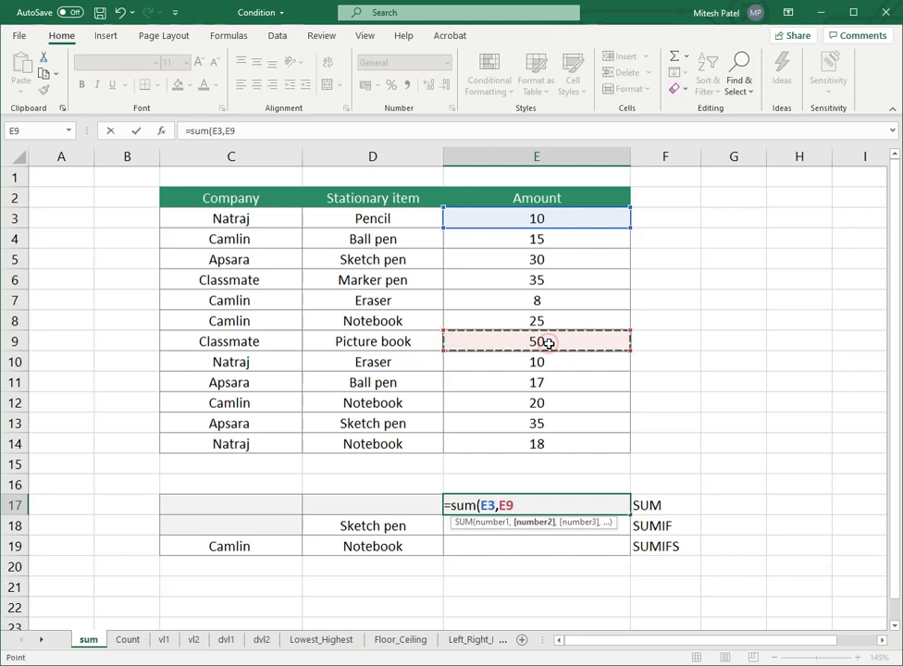
pyautogui.write(',')
pyautogui.click(574, 444)
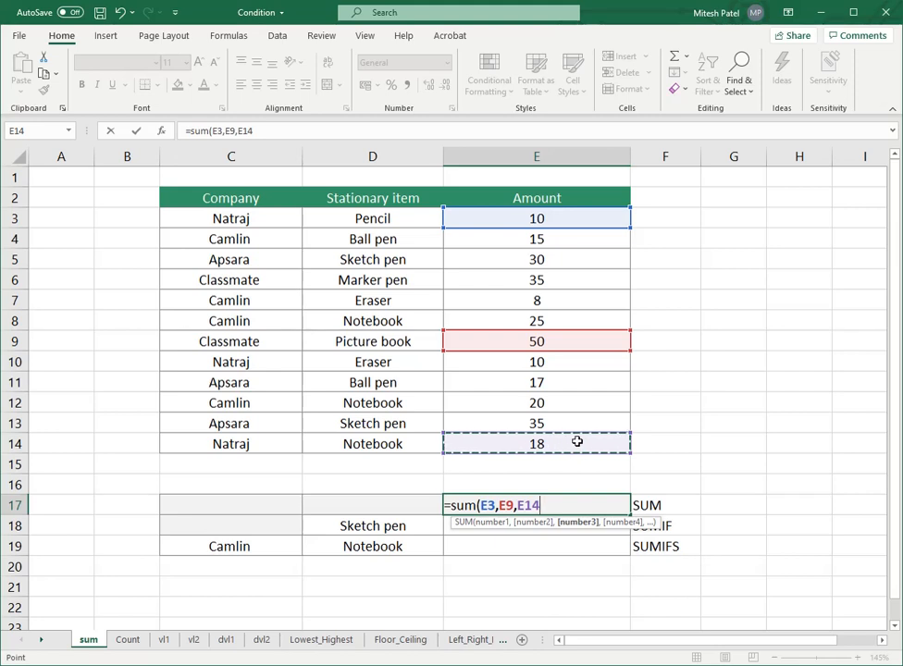
pyautogui.write(')')
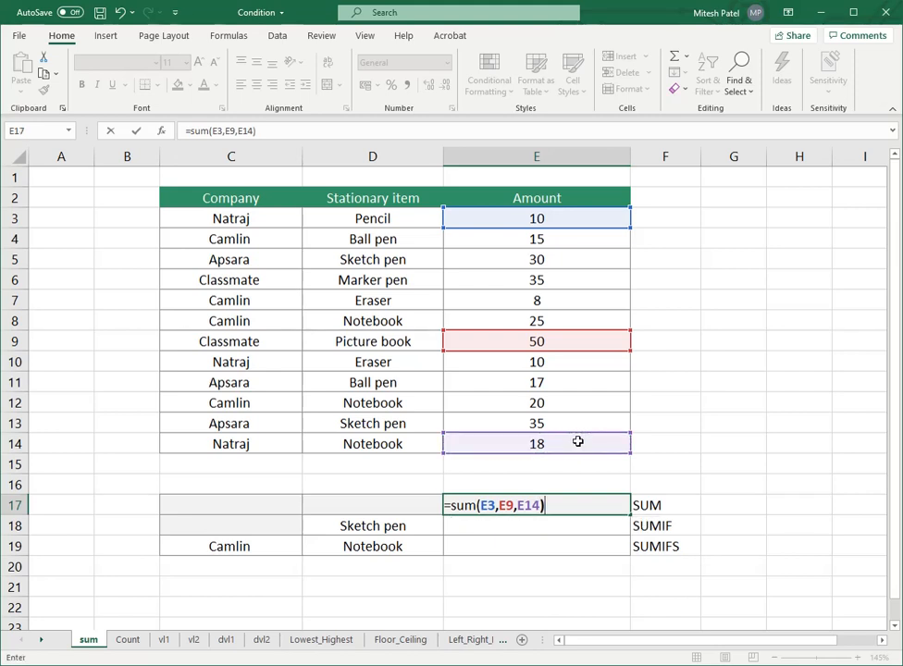
pyautogui.press('Return')
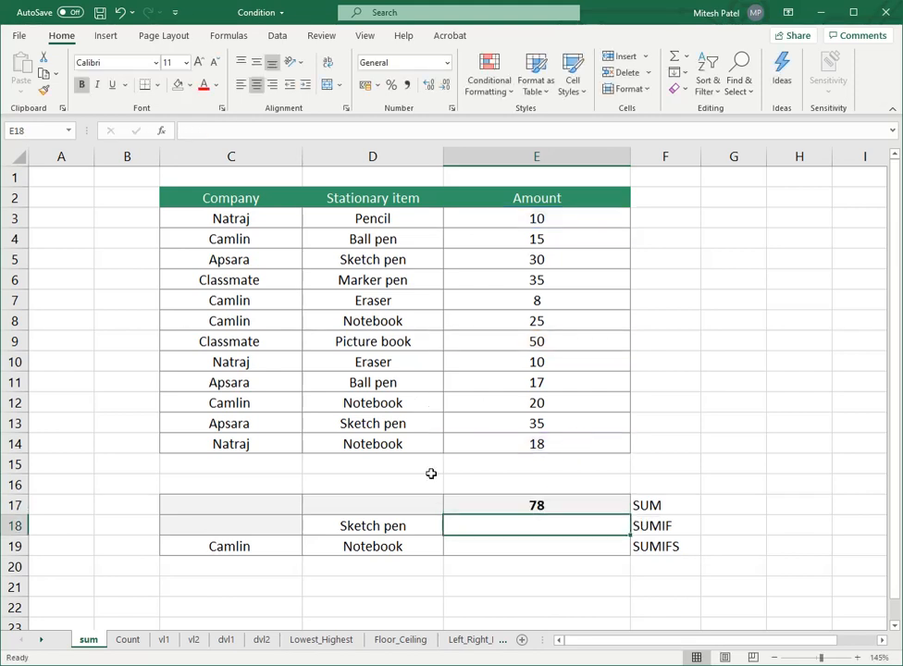
# Step: Replace the formula in E17 with =SUM(E3:E14) to total the whole Amount column
pyautogui.click(512, 506)
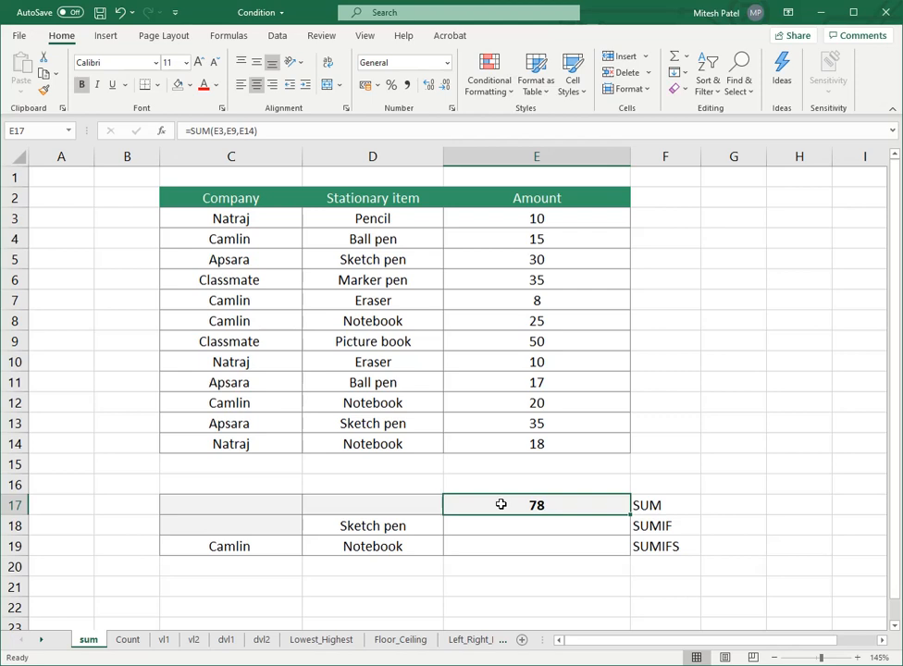
pyautogui.press('Delete')
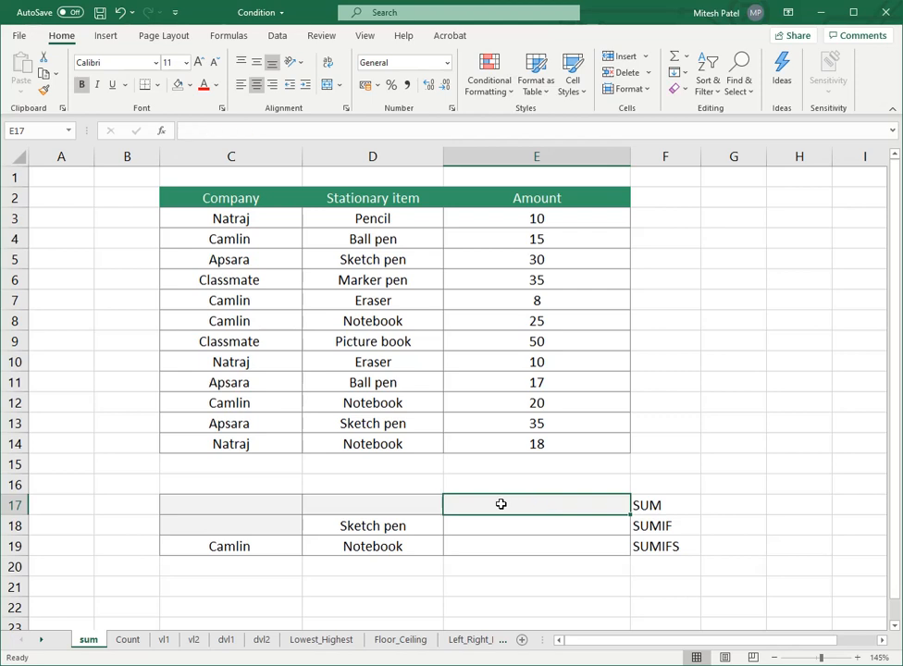
pyautogui.write('=sum')
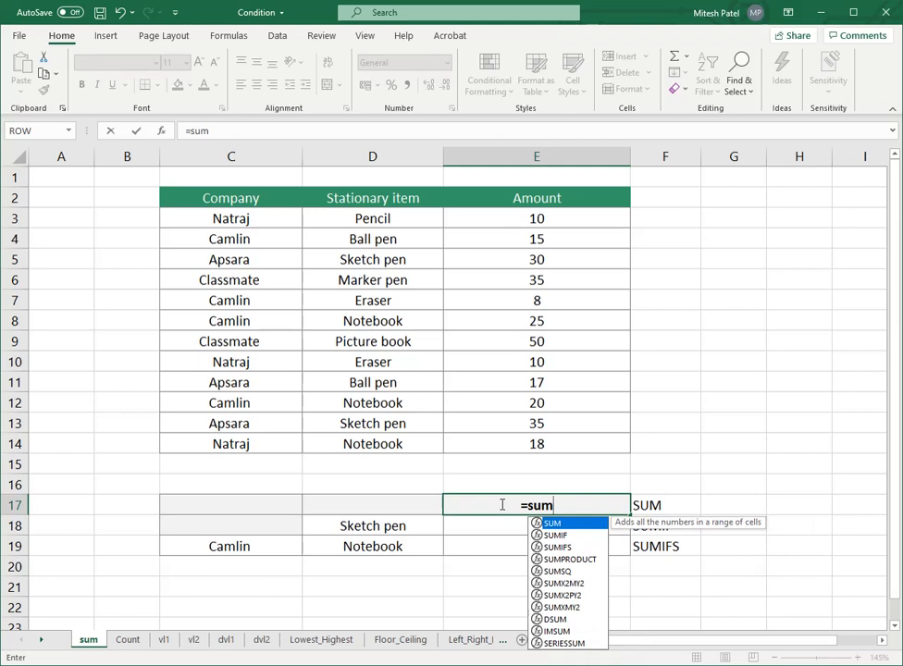
pyautogui.write('(')
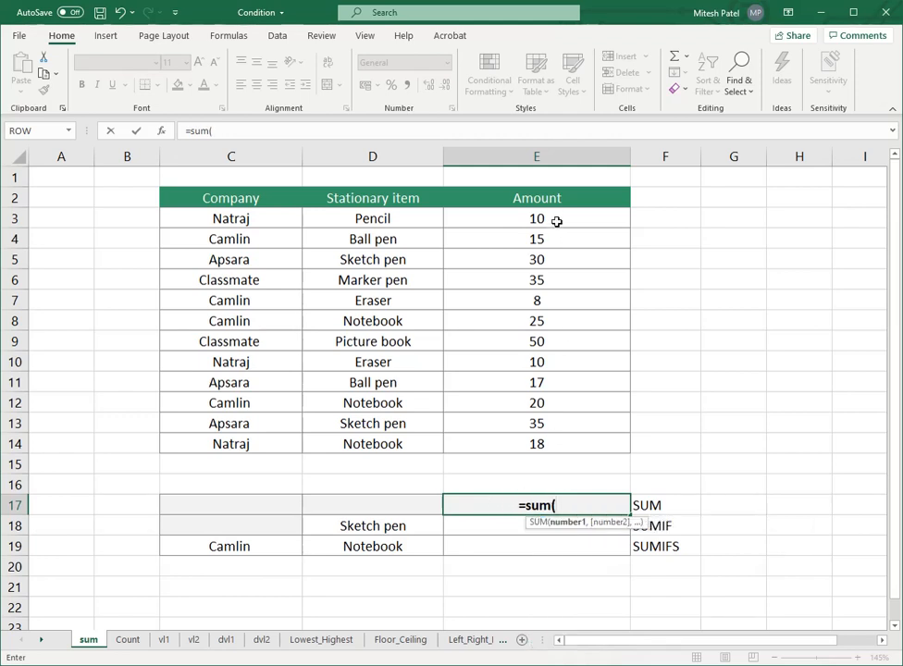
pyautogui.moveTo(557, 222); pyautogui.dragTo(580, 436)
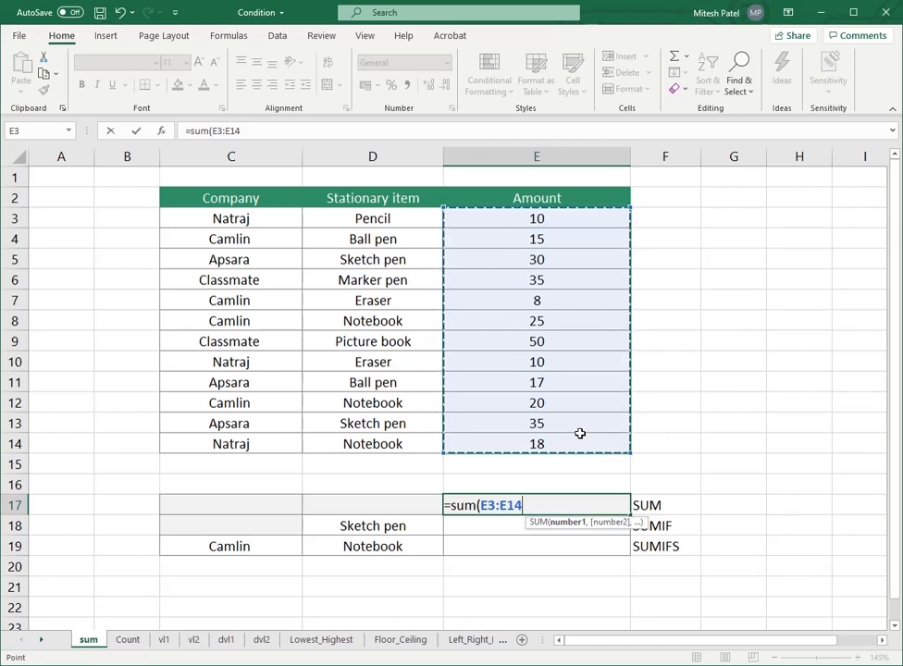
pyautogui.write(')')
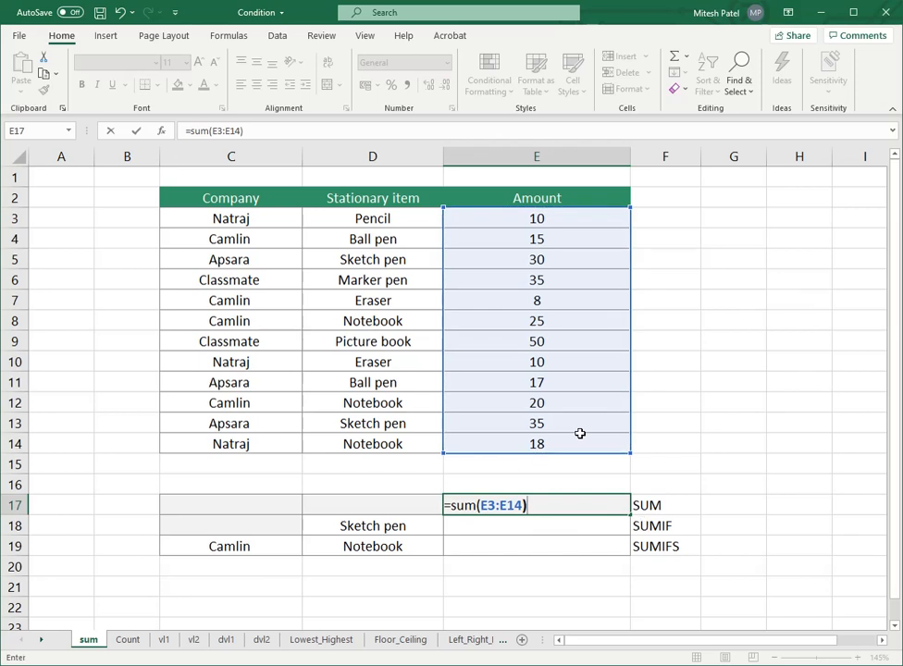
pyautogui.press('Return')
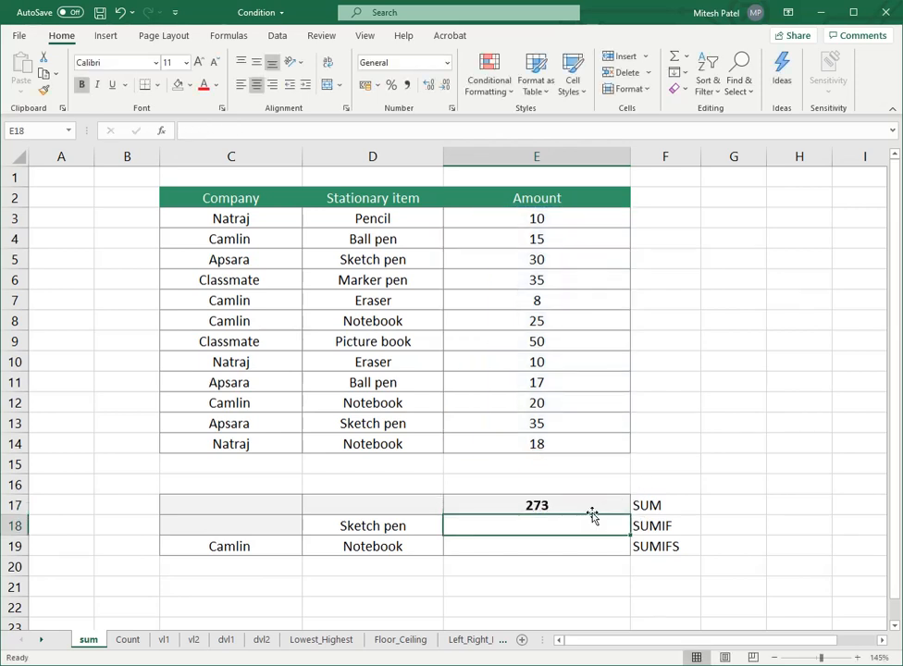
# Step: Review the SUM formula in E17 and check it against the amounts in E3:E14
pyautogui.click(591, 506)
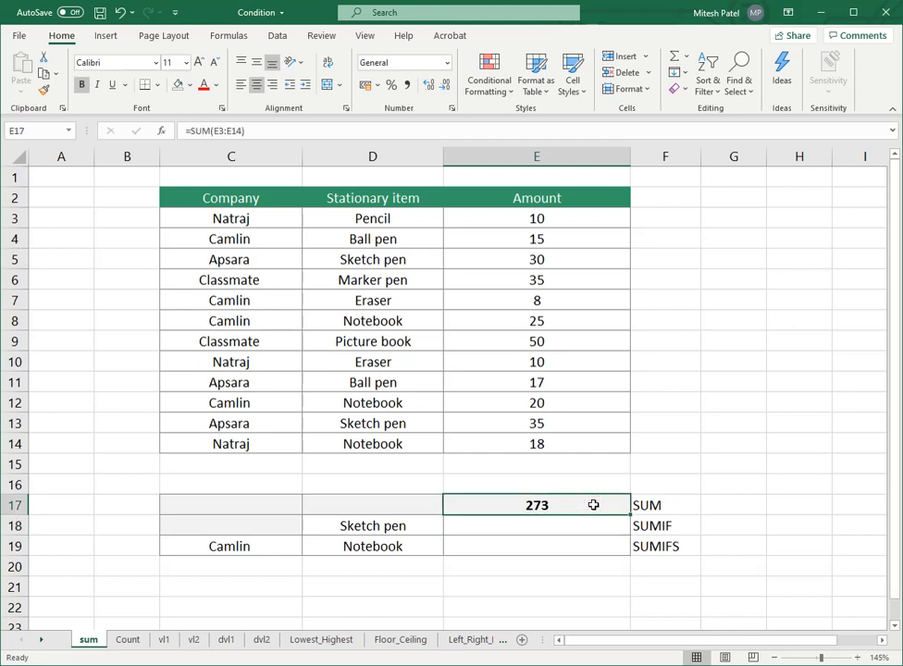
pyautogui.moveTo(556, 300); pyautogui.dragTo(556, 387)
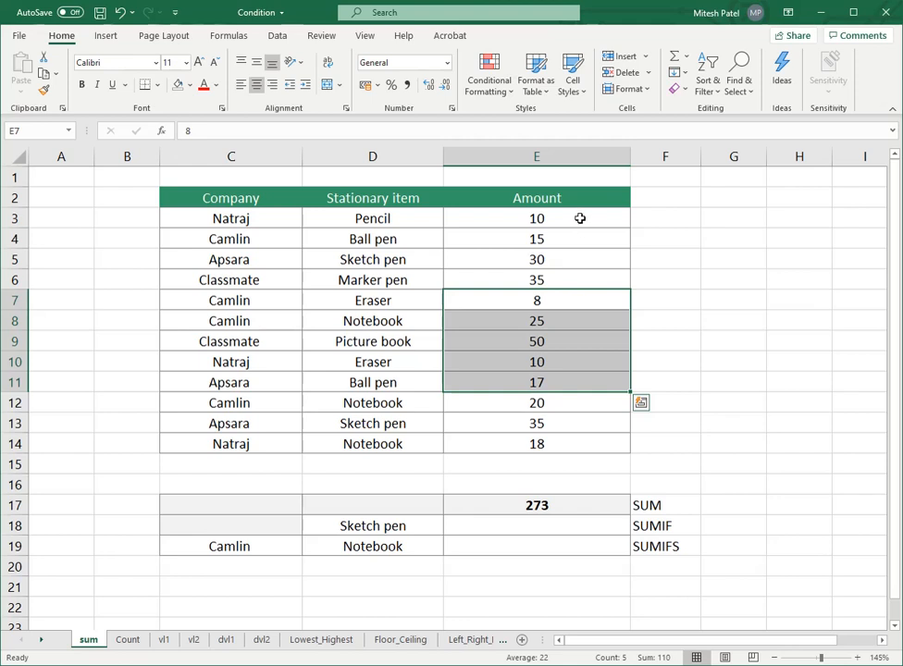
pyautogui.moveTo(580, 218); pyautogui.dragTo(590, 435)
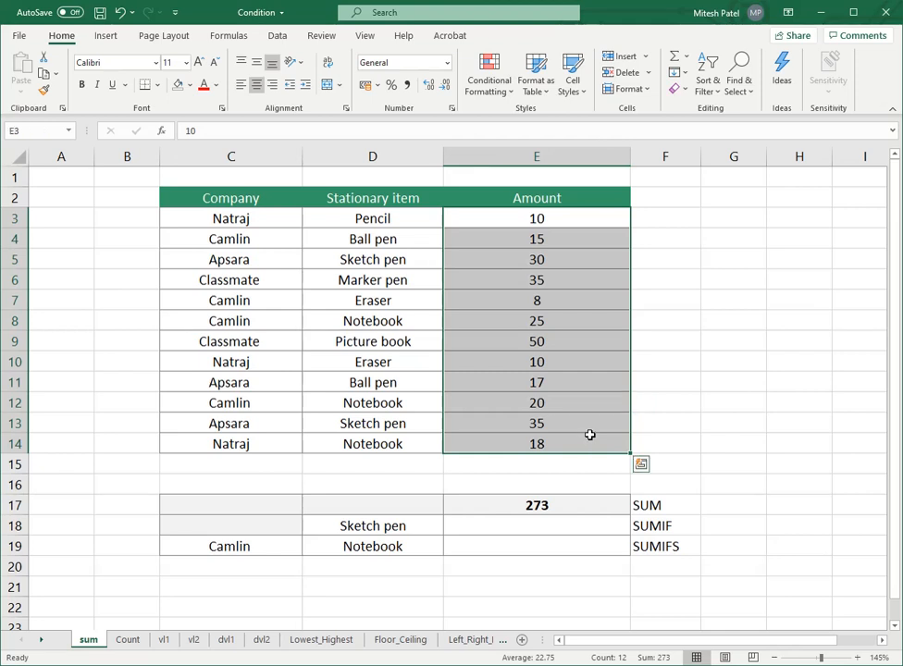
pyautogui.click(595, 507)
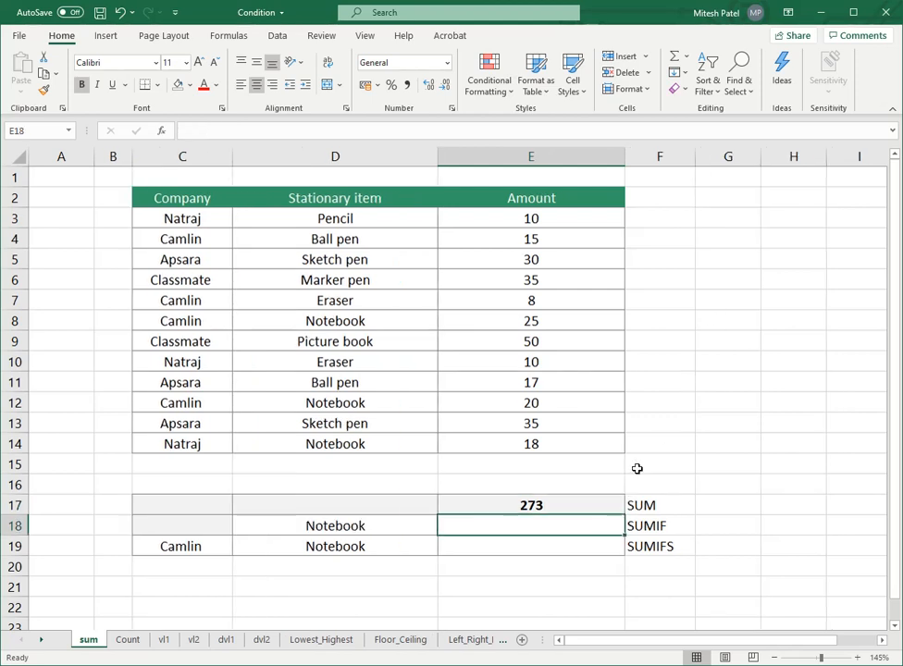
# Step: Examine the SUMIF label, the table's Company, Stationary item and Amount headings, and the Camlin Eraser row
pyautogui.click(646, 525)
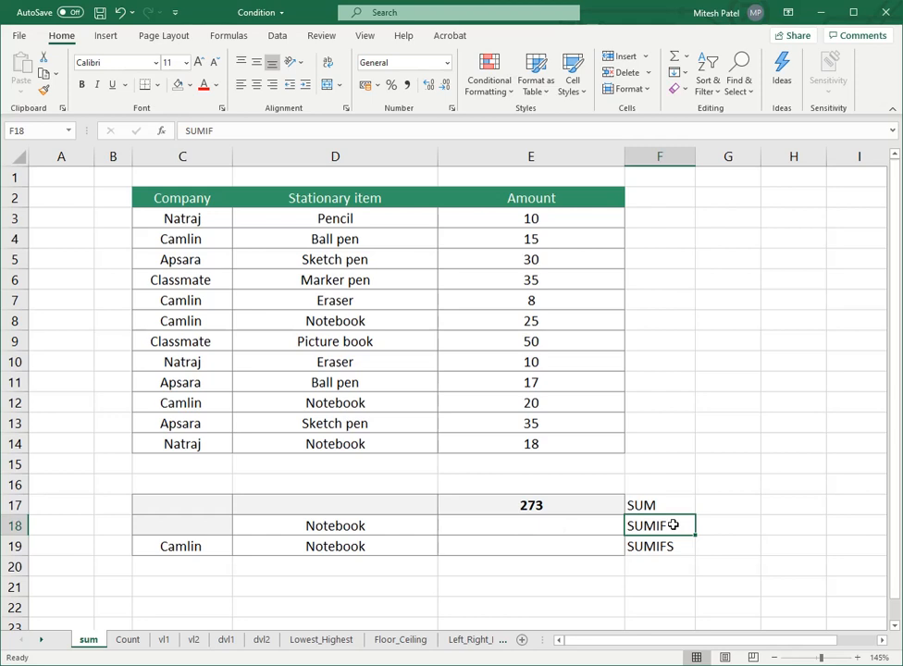
pyautogui.moveTo(178, 208); pyautogui.dragTo(534, 448)
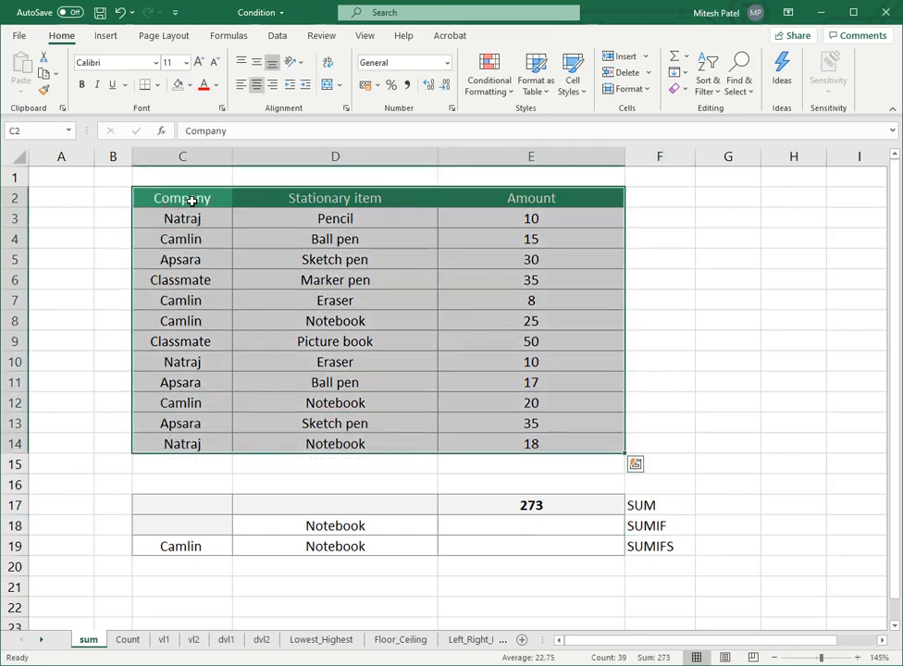
pyautogui.click(192, 200)
pyautogui.click(316, 199)
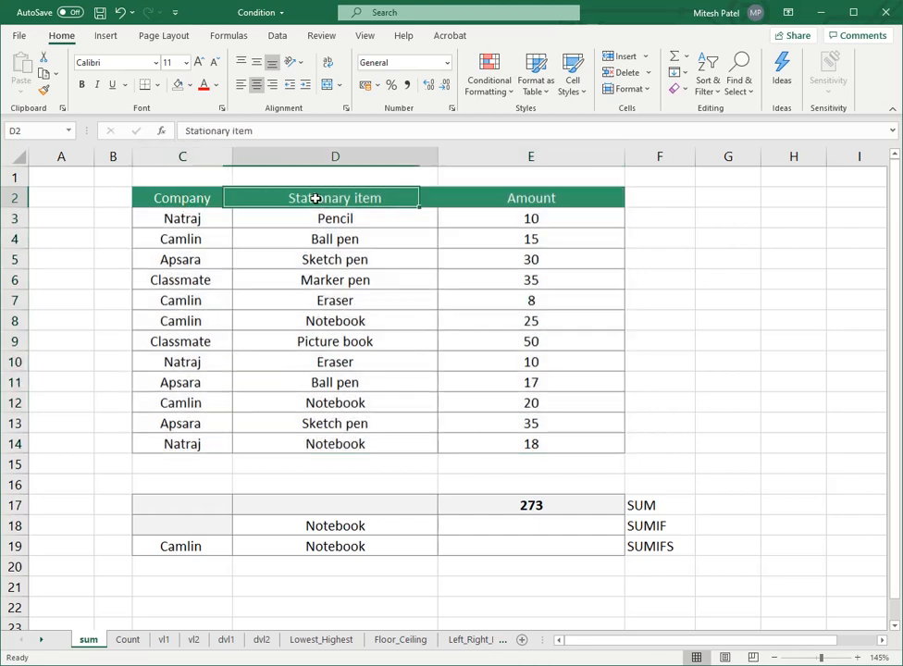
pyautogui.click(505, 203)
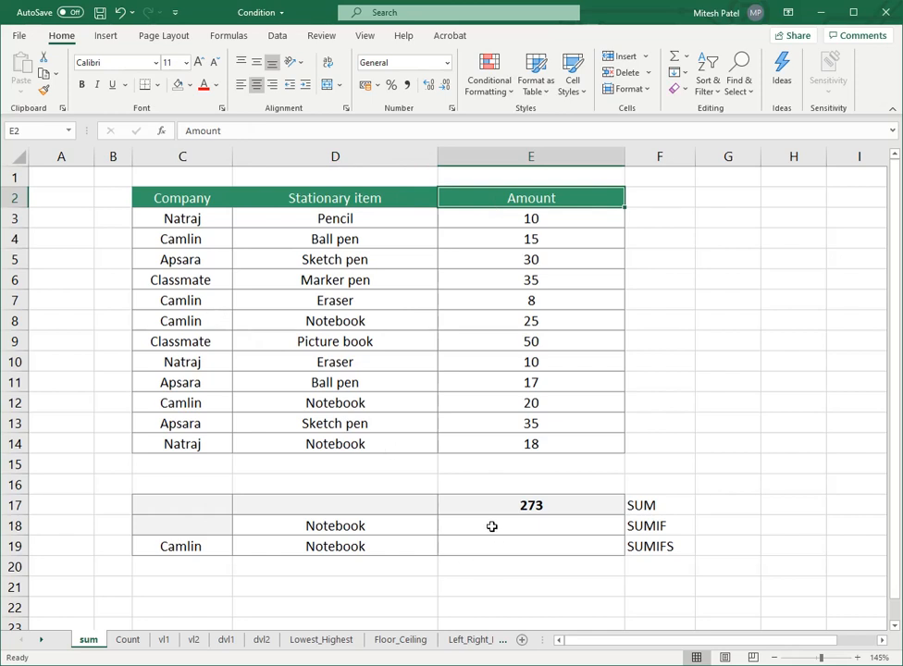
pyautogui.click(319, 300)
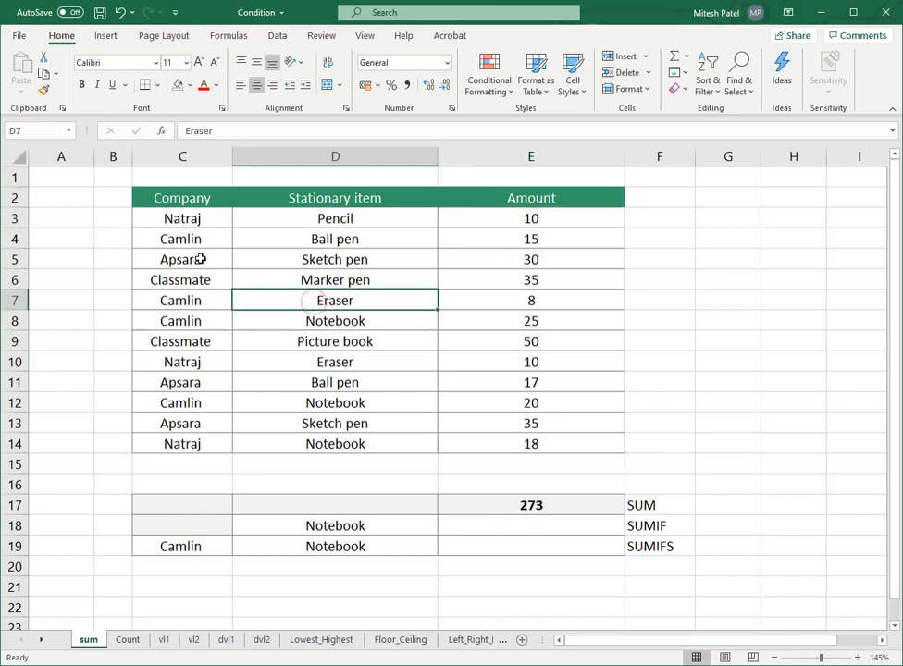
pyautogui.click(195, 300)
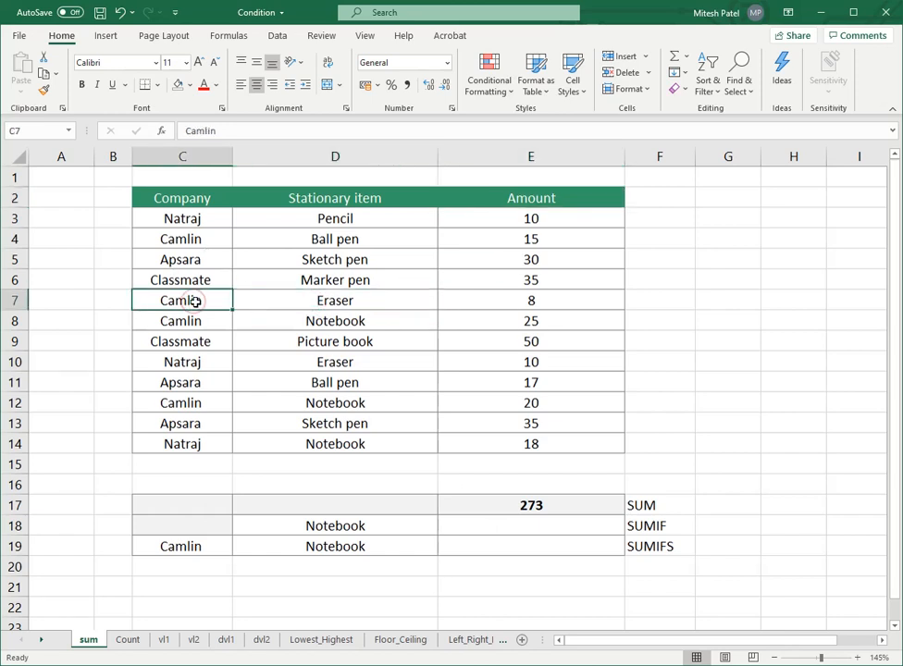
pyautogui.click(306, 300)
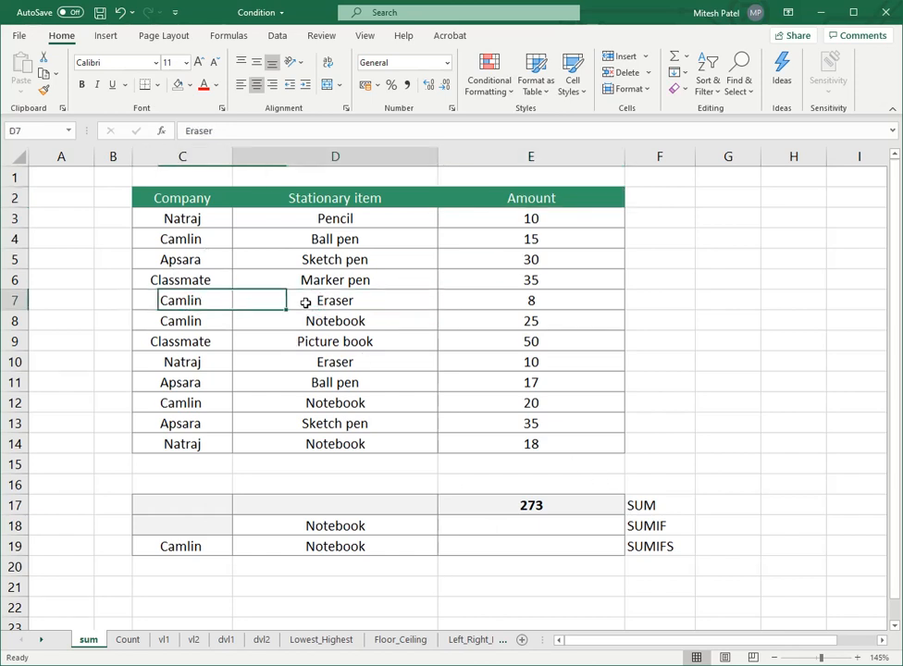
# Step: Highlight the Notebook entry in cell D8 with a yellow fill
pyautogui.click(357, 321)
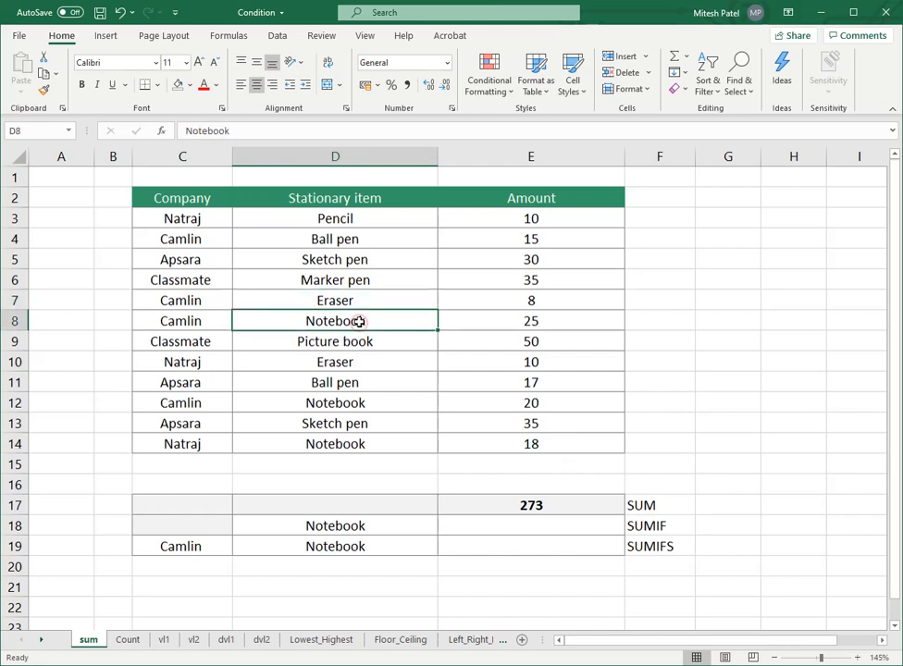
pyautogui.click(190, 85)
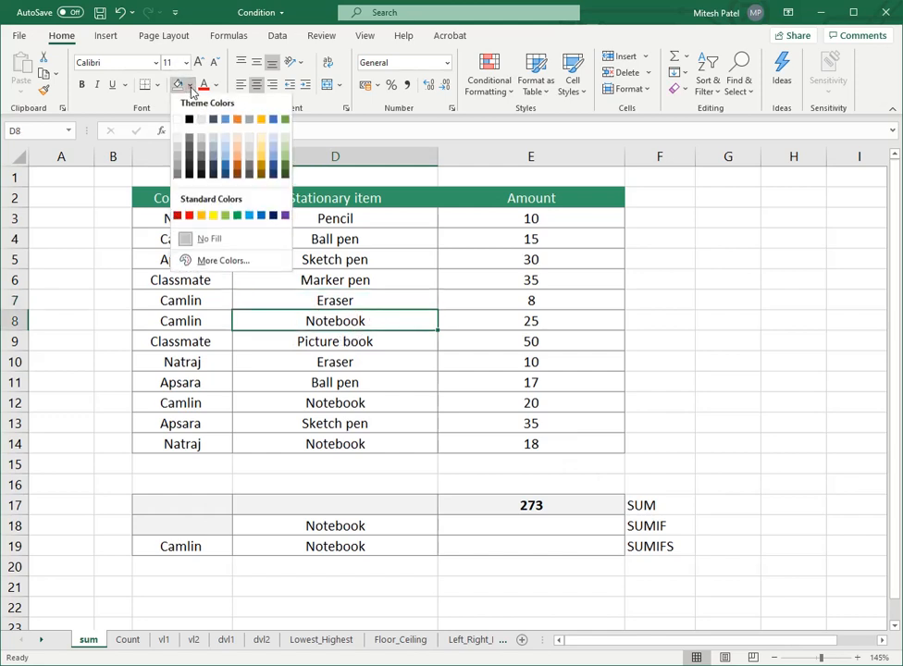
pyautogui.click(214, 217)
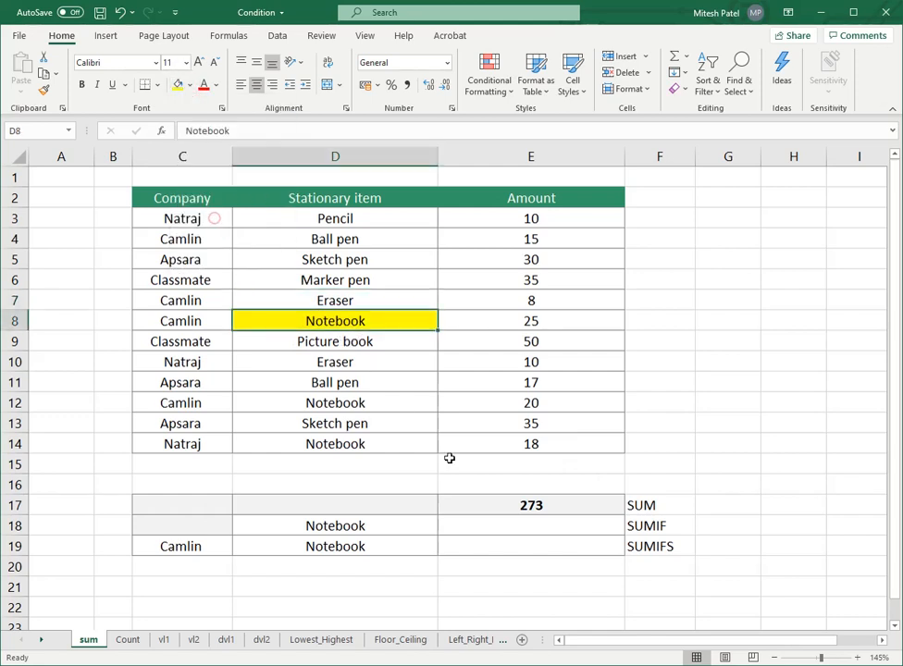
# Step: Begin a SUMIF formula in E18 with the stationary items D3:D14 as its range
pyautogui.click(500, 529)
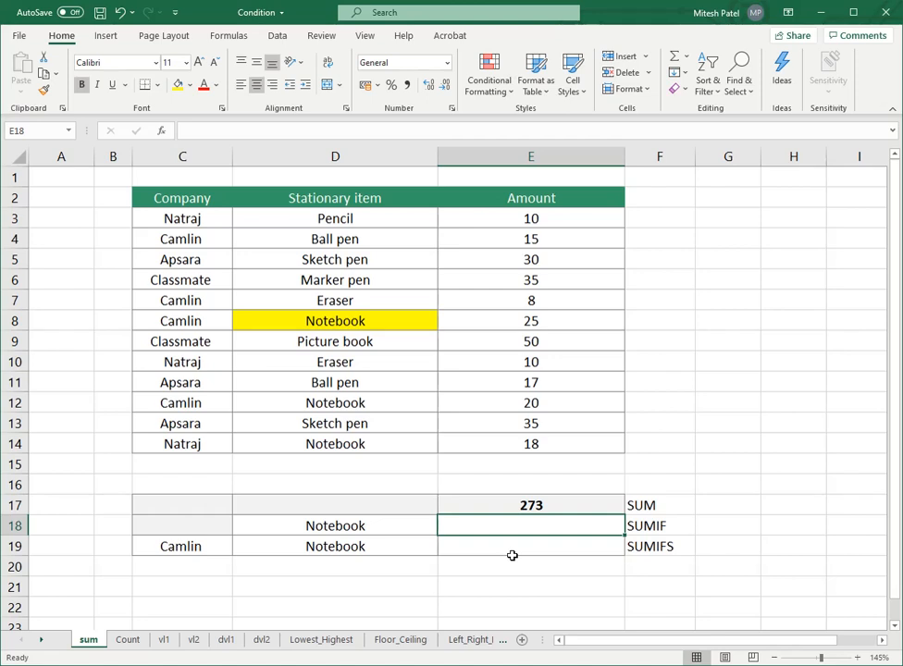
pyautogui.write('=')
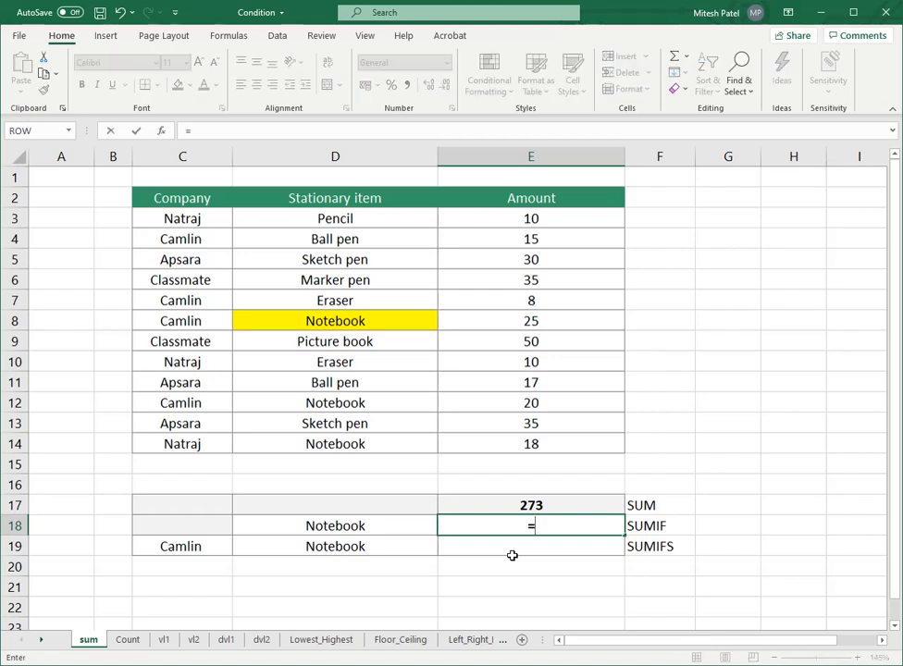
pyautogui.write('sumif(')
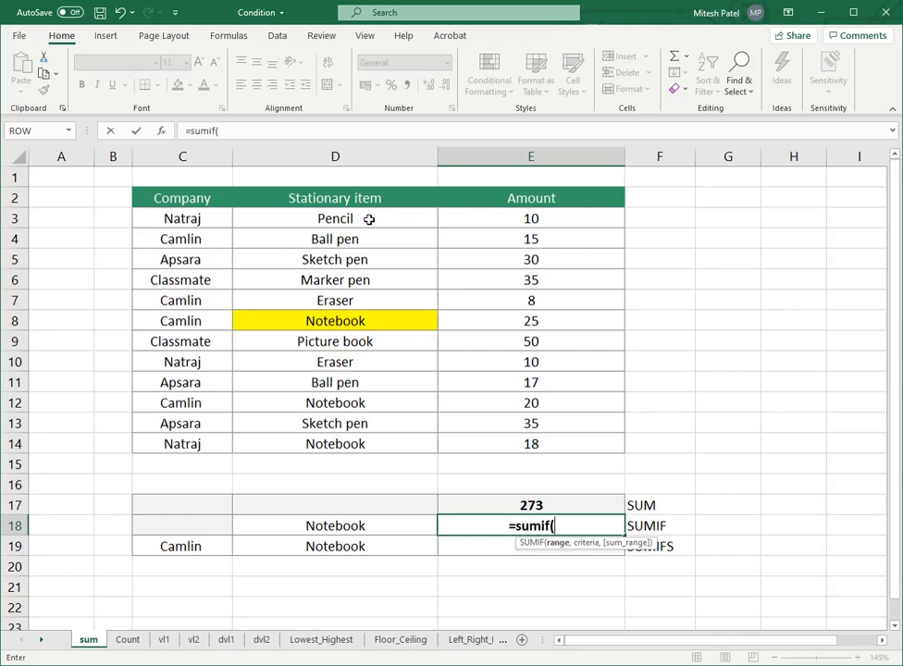
pyautogui.moveTo(368, 219); pyautogui.dragTo(380, 432)
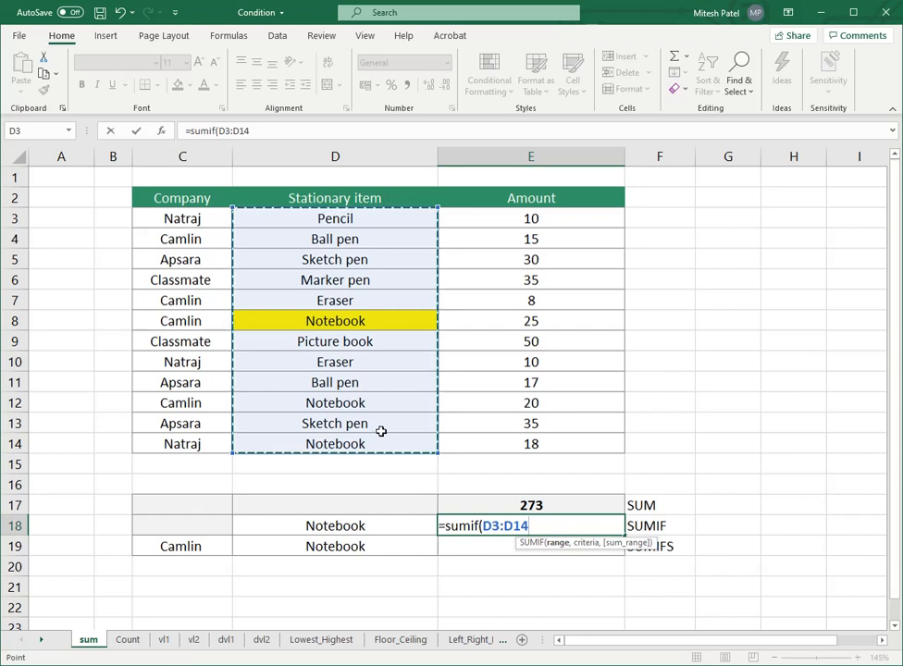
pyautogui.write(',')
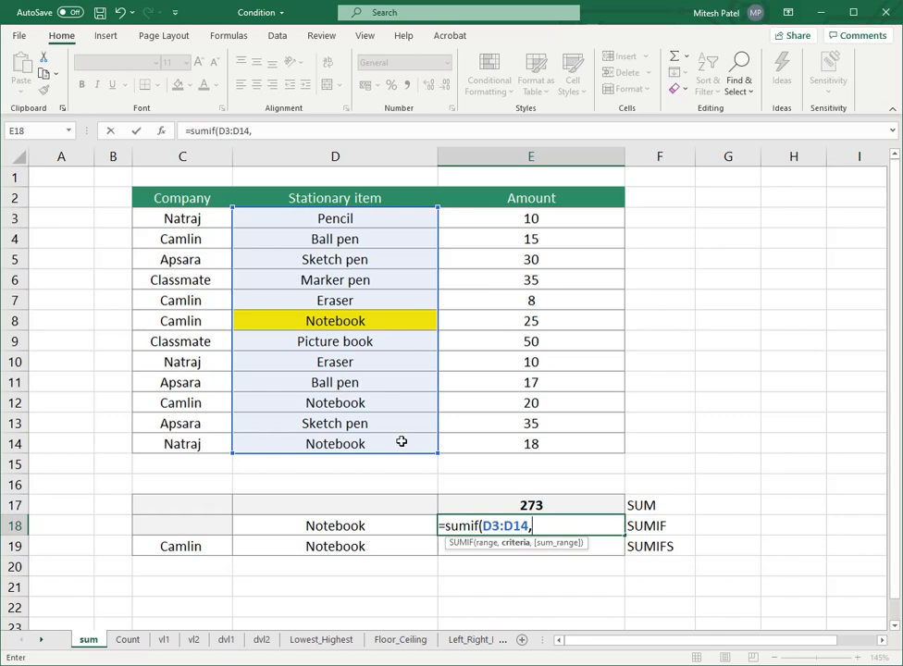
pyautogui.write('"')
pyautogui.write('No')
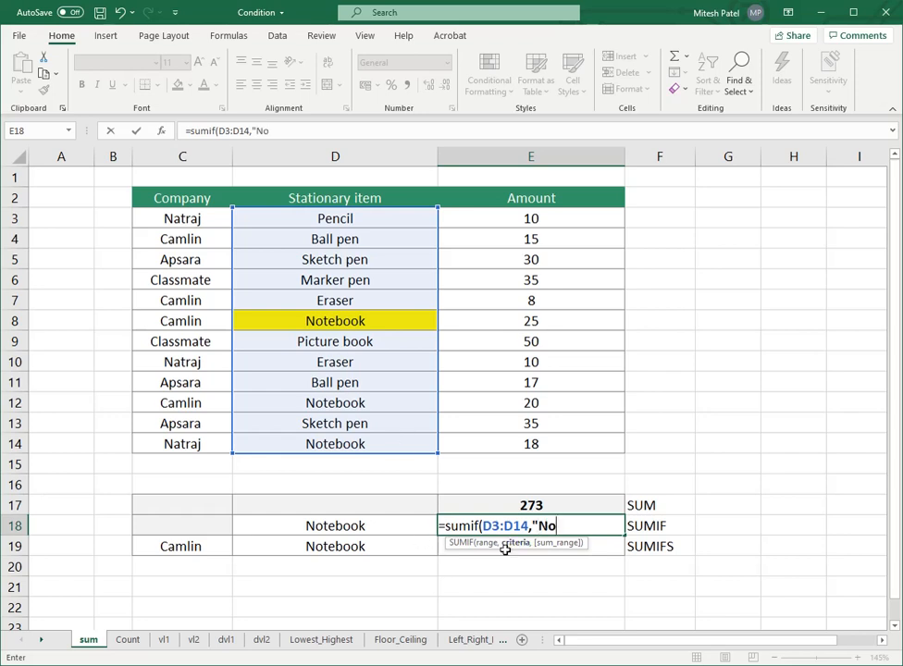
pyautogui.write('tebook')
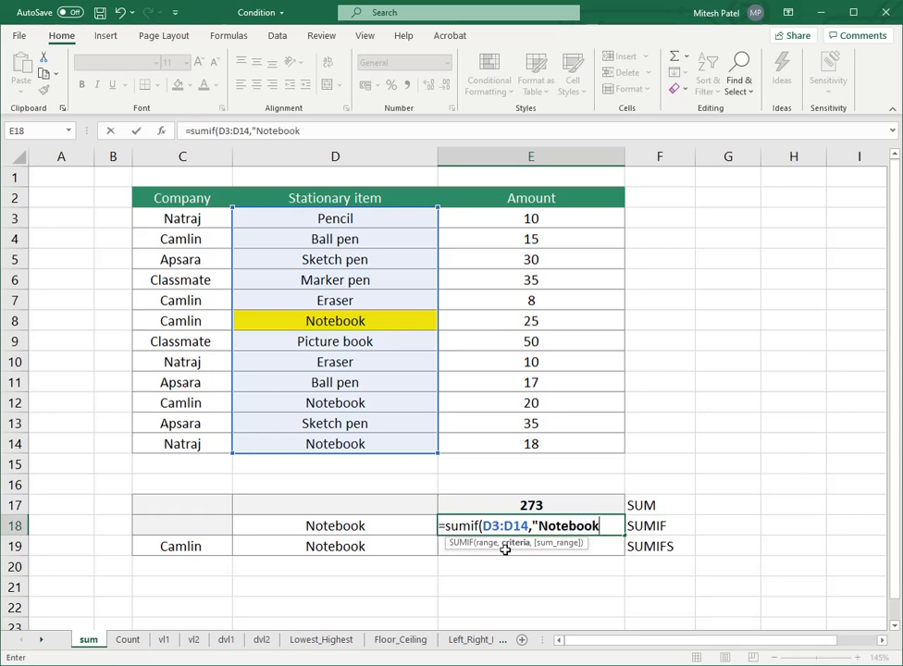
pyautogui.press('BackSpace')
pyautogui.press('BackSpace')
pyautogui.press('BackSpace')
pyautogui.press('BackSpace')
pyautogui.press('BackSpace')
pyautogui.press('BackSpace')
pyautogui.press('BackSpace')
pyautogui.press('BackSpace')
pyautogui.press('BackSpace')
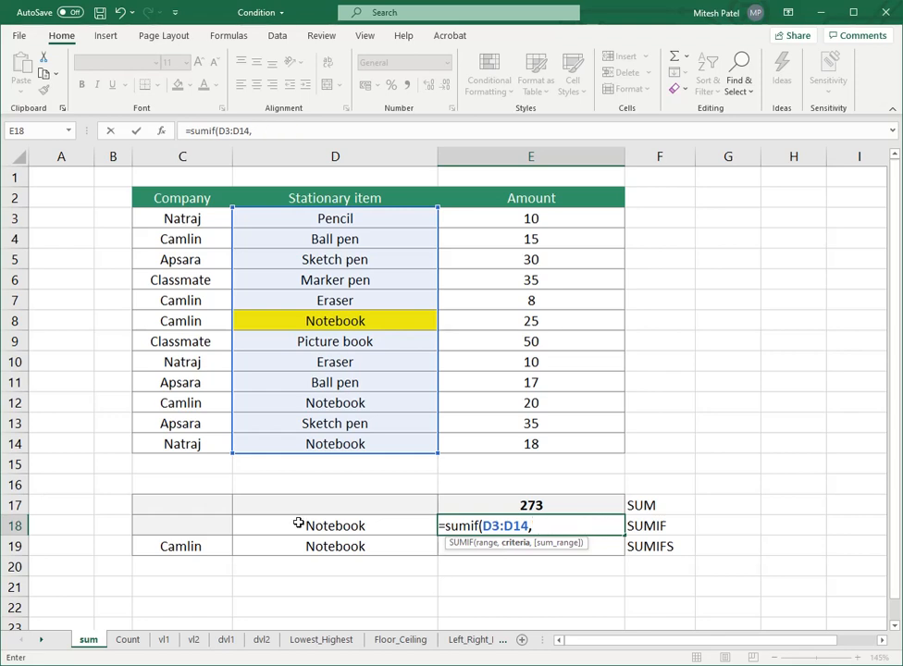
# Step: Complete the E18 formula as =SUMIF(D3:D14,D18,E3:E14), using D18 as the criteria and the Amount column as the sum range
pyautogui.click(326, 524)
pyautogui.write(',')
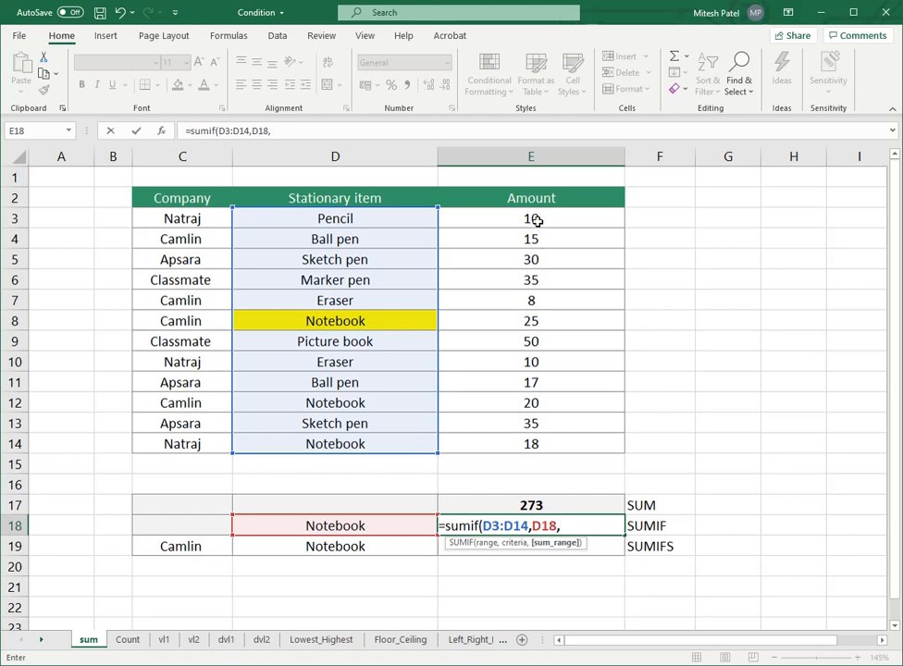
pyautogui.moveTo(536, 220); pyautogui.dragTo(548, 441)
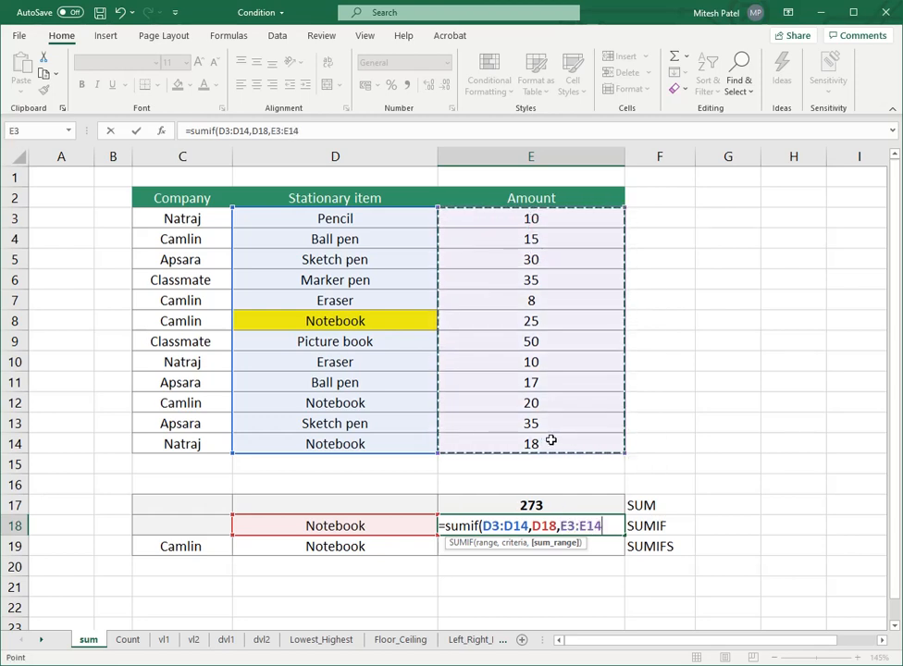
pyautogui.write(')')
pyautogui.press('Return')
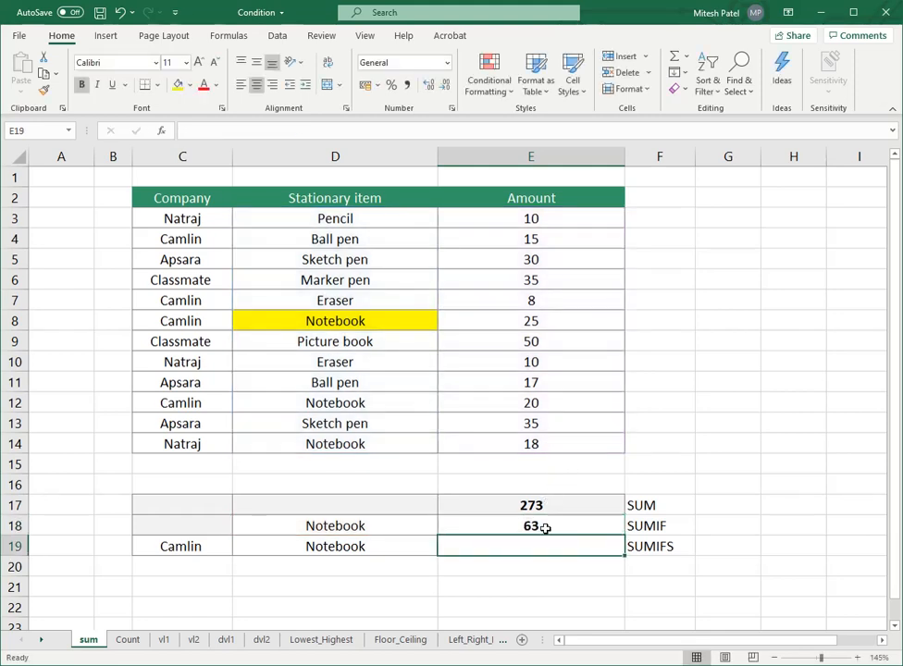
# Step: Change the SUMIF criteria in D18 to Eraser and check the total in E18
pyautogui.click(545, 527)
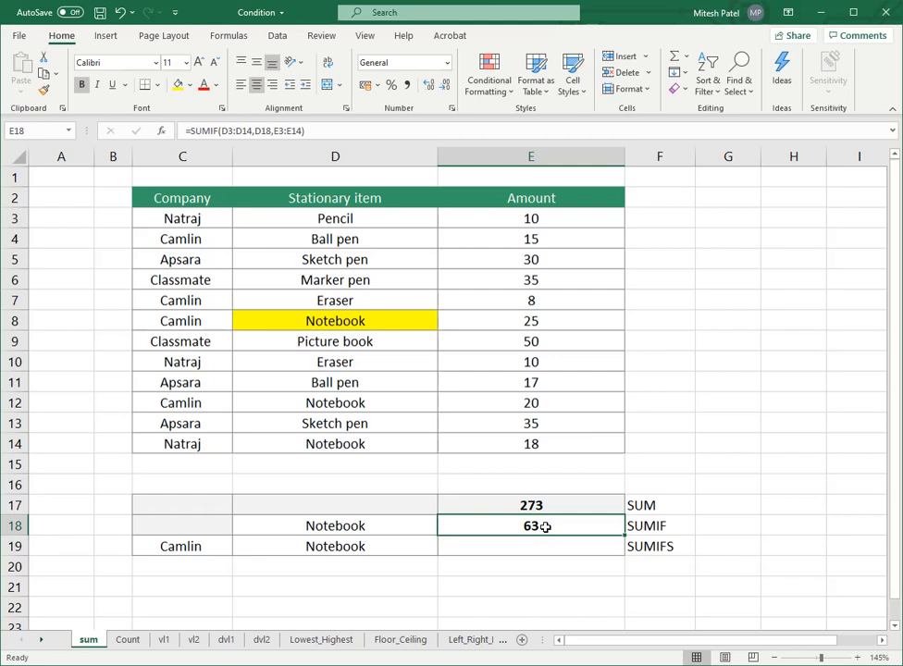
pyautogui.click(421, 524)
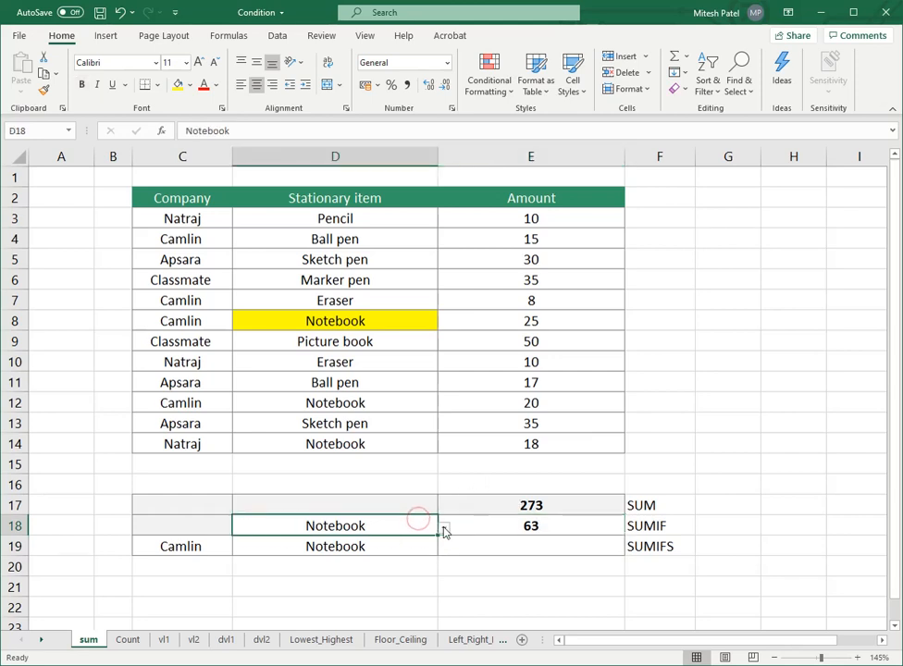
pyautogui.click(444, 529)
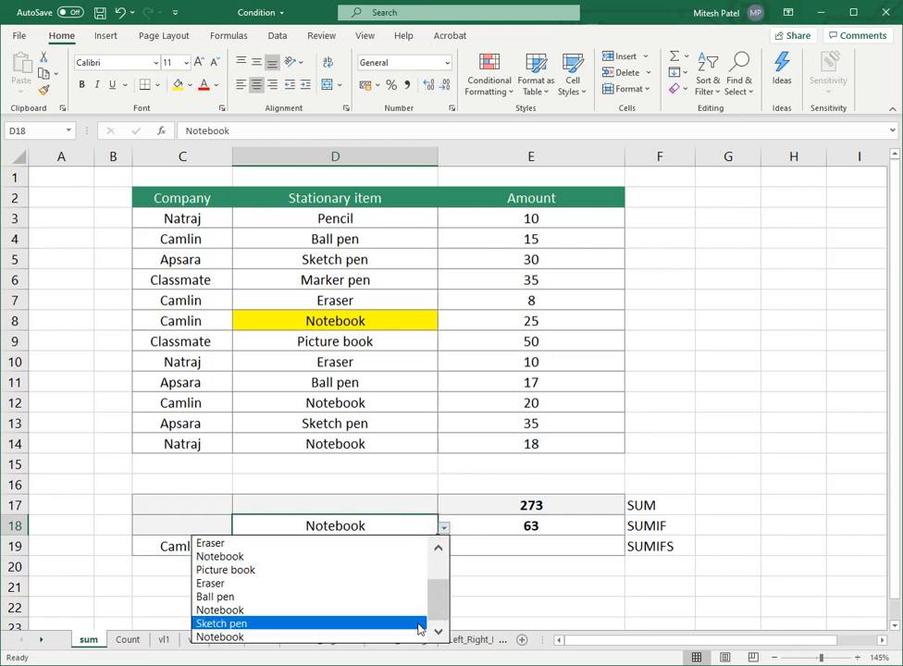
pyautogui.click(392, 584)
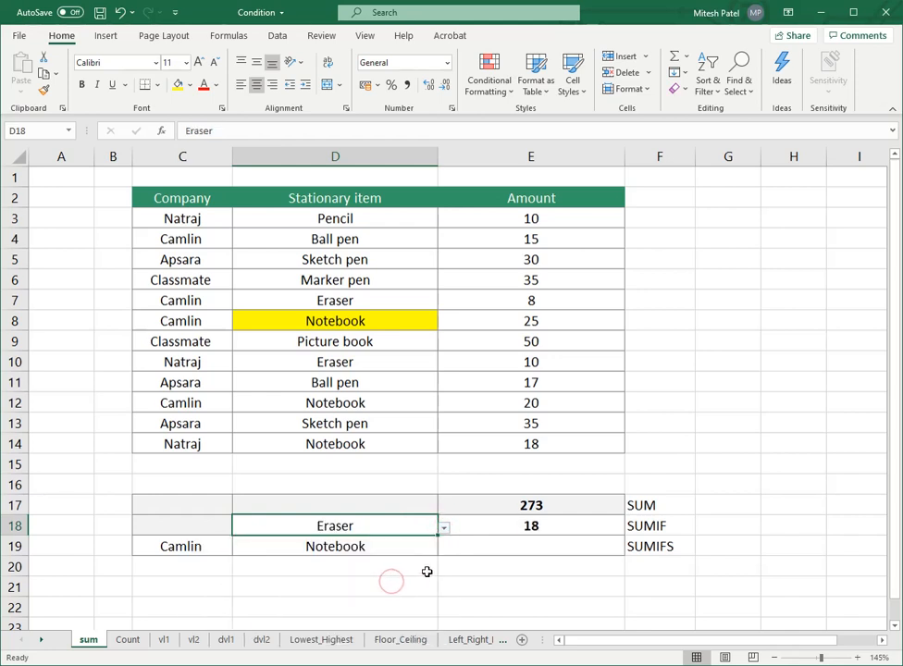
pyautogui.click(536, 526)
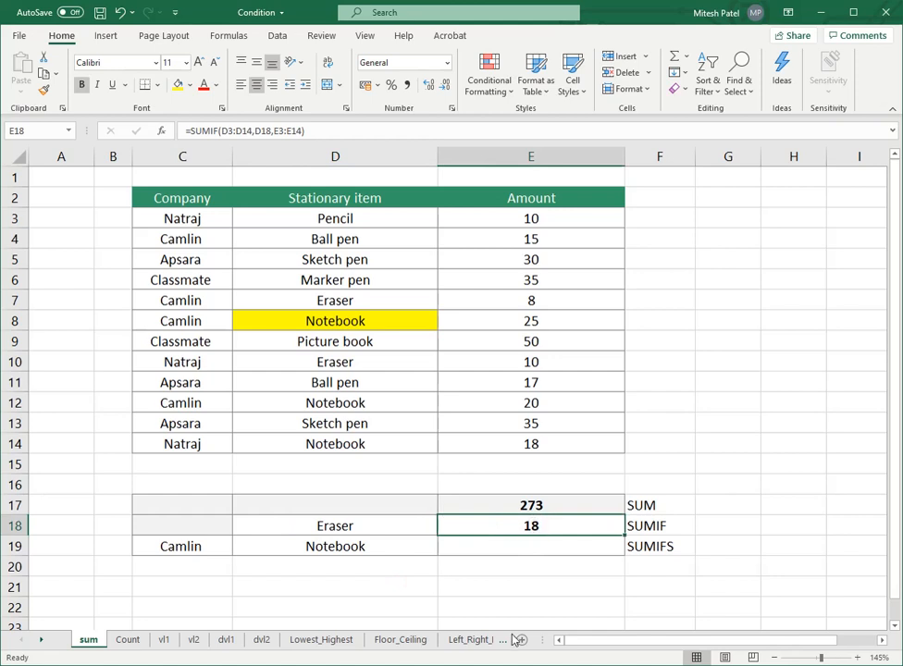
# Step: Change the SUMIF criteria in D18 to Sketch pen and check the total in E18
pyautogui.click(407, 520)
pyautogui.click(444, 527)
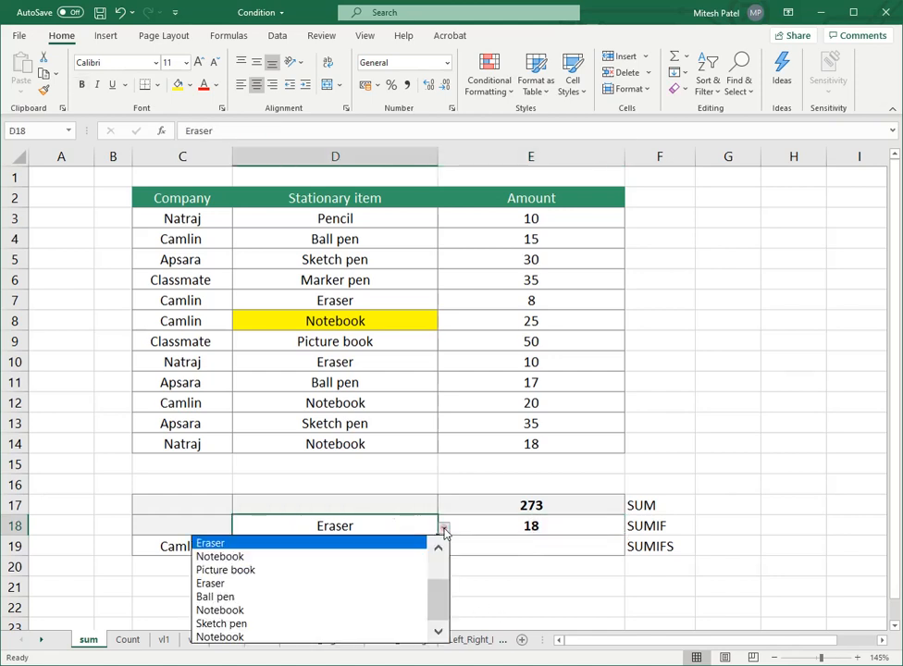
pyautogui.click(409, 623)
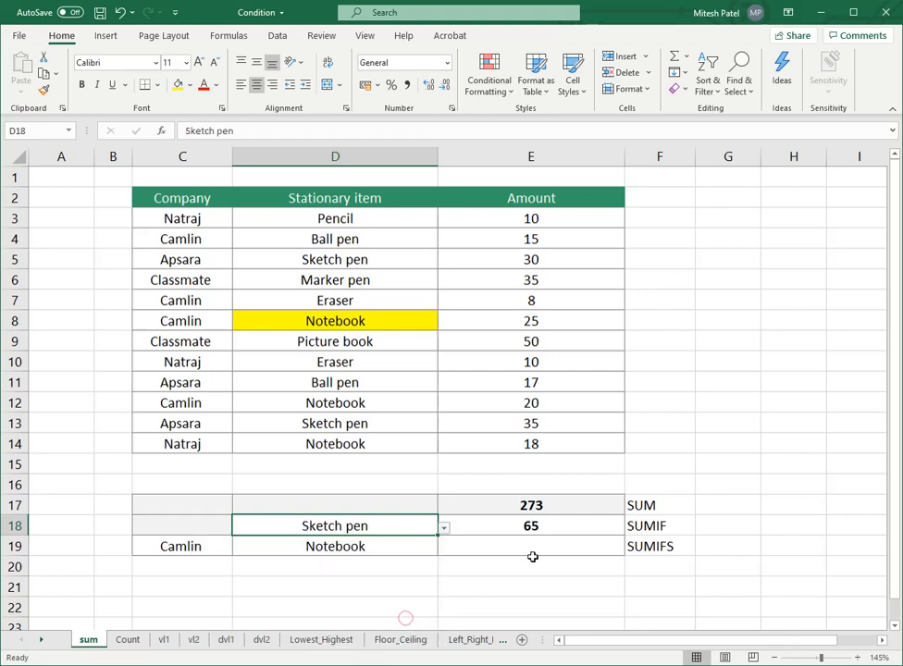
pyautogui.click(565, 526)
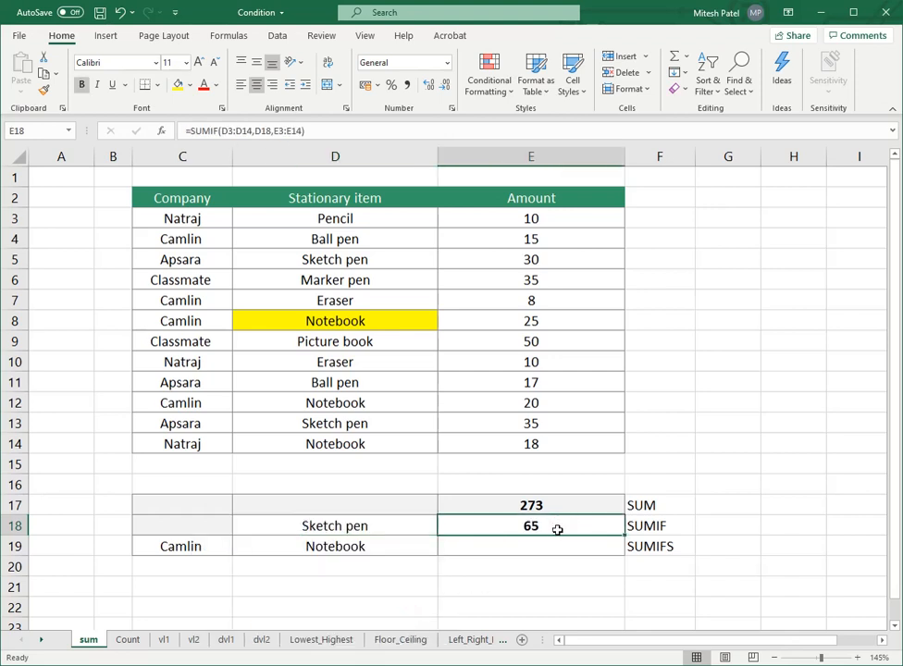
# Step: Set the SUMIF criteria in D18 to Notebook
pyautogui.click(407, 526)
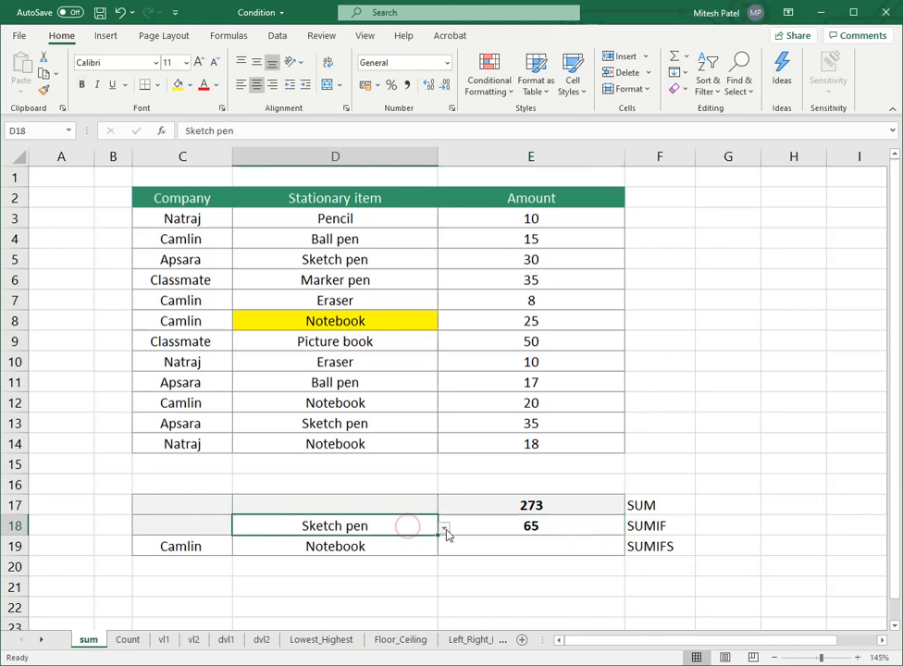
pyautogui.click(444, 527)
pyautogui.click(324, 582)
pyautogui.click(515, 545)
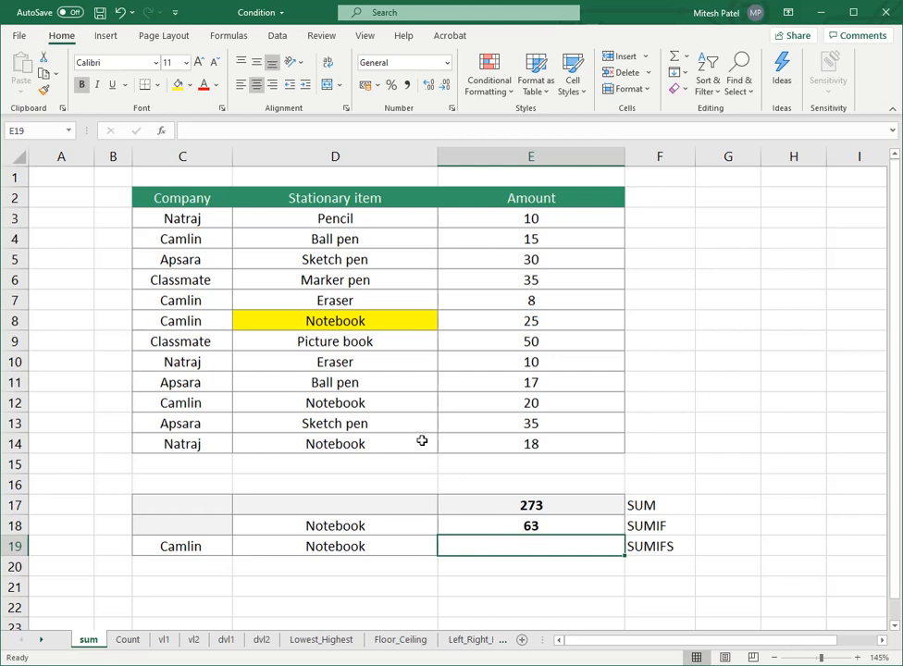
# Step: Highlight the Camlin Notebook items and their amounts in D8:E8 and D12:E12 with a yellow fill
pyautogui.moveTo(408, 321); pyautogui.dragTo(519, 324)
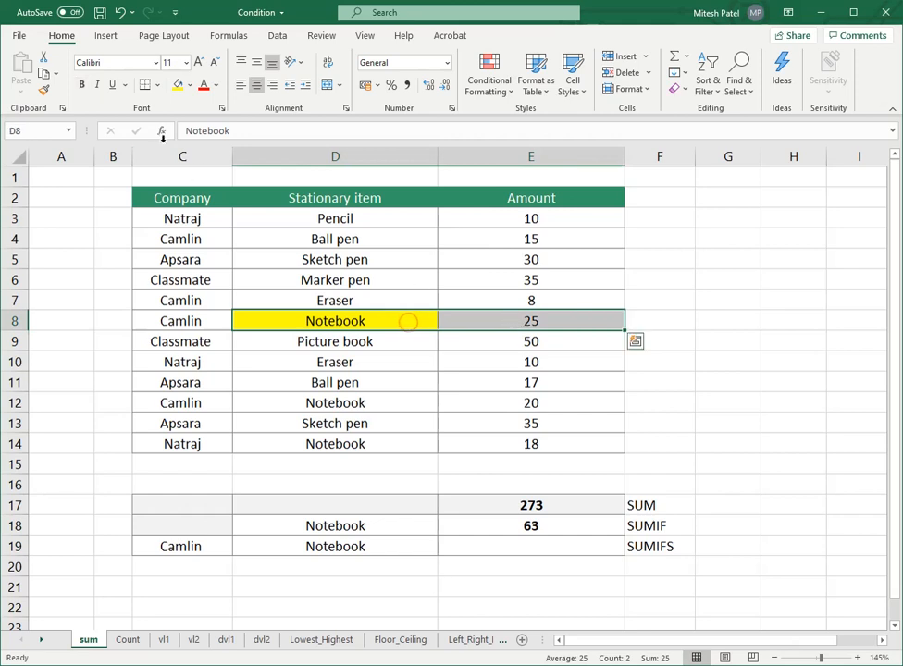
pyautogui.click(178, 84)
pyautogui.moveTo(368, 409); pyautogui.dragTo(526, 410)
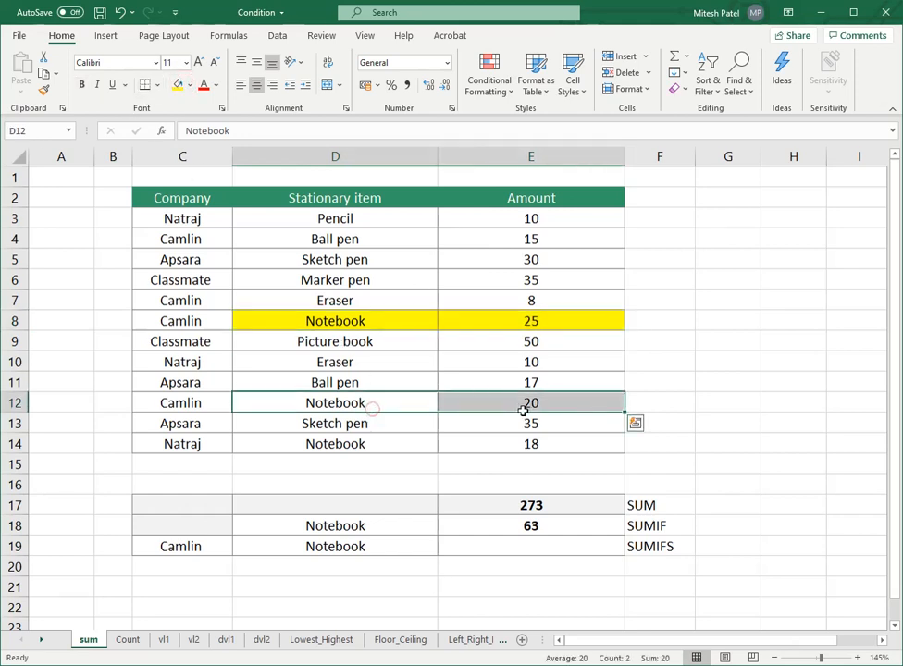
pyautogui.click(178, 85)
# Step: Examine the SUMIFS label, the empty result cell E19, and the highlighted Notebook items and amounts in rows 8 and 12
pyautogui.click(480, 552)
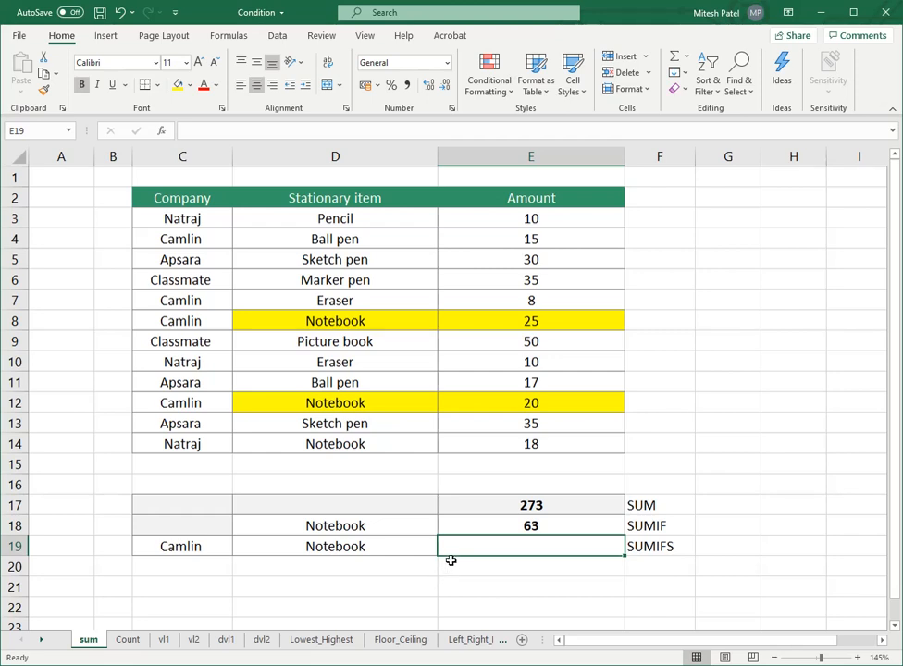
pyautogui.click(660, 552)
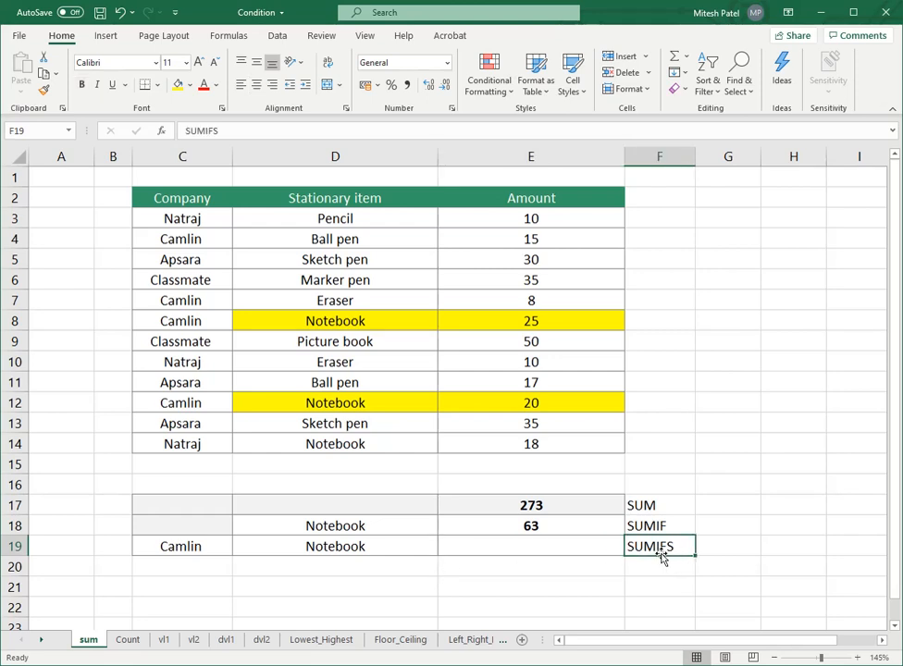
pyautogui.click(559, 546)
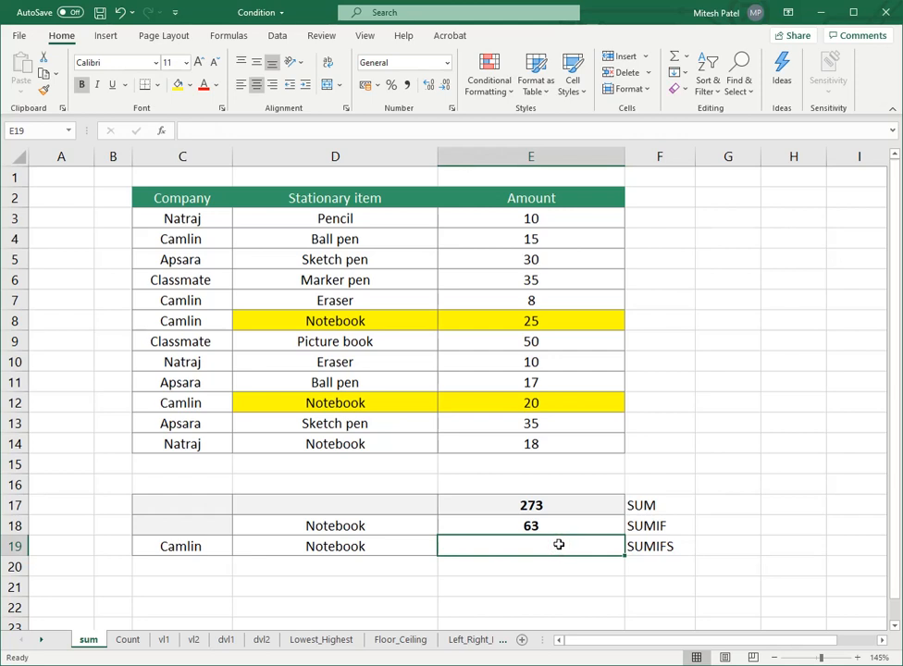
pyautogui.click(302, 320)
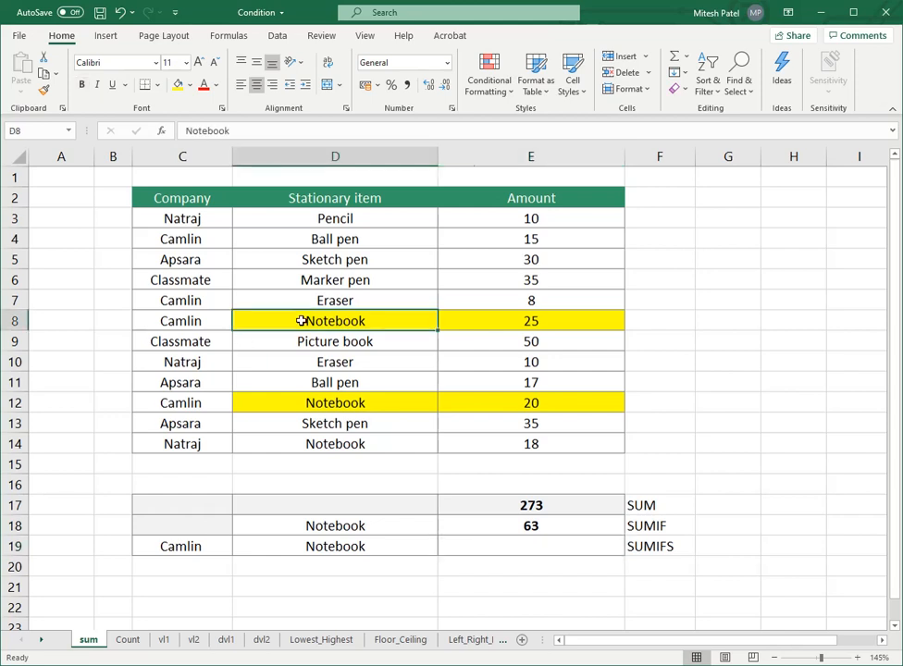
pyautogui.click(523, 321)
pyautogui.click(412, 402)
pyautogui.click(488, 403)
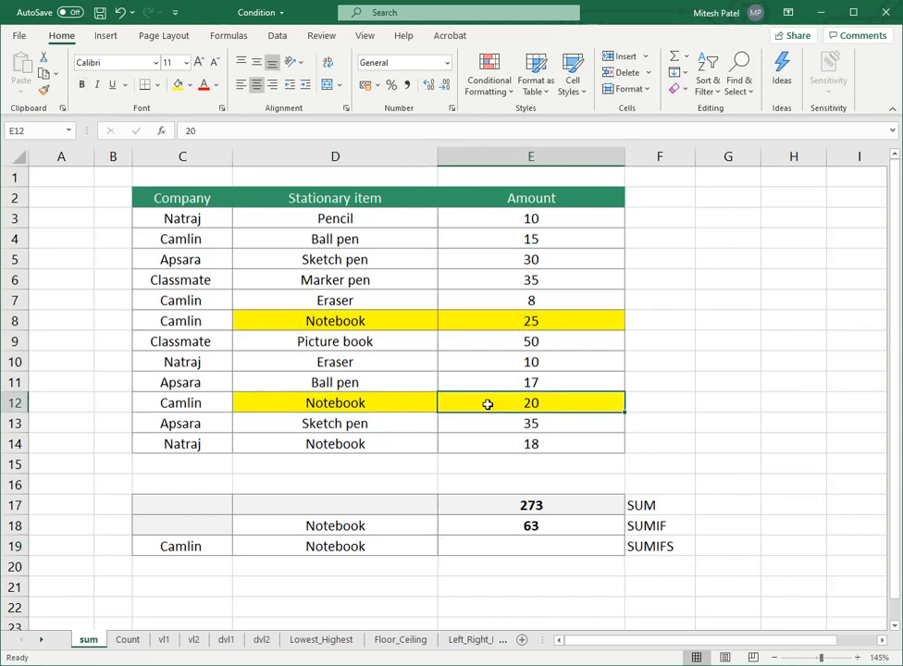
pyautogui.click(381, 321)
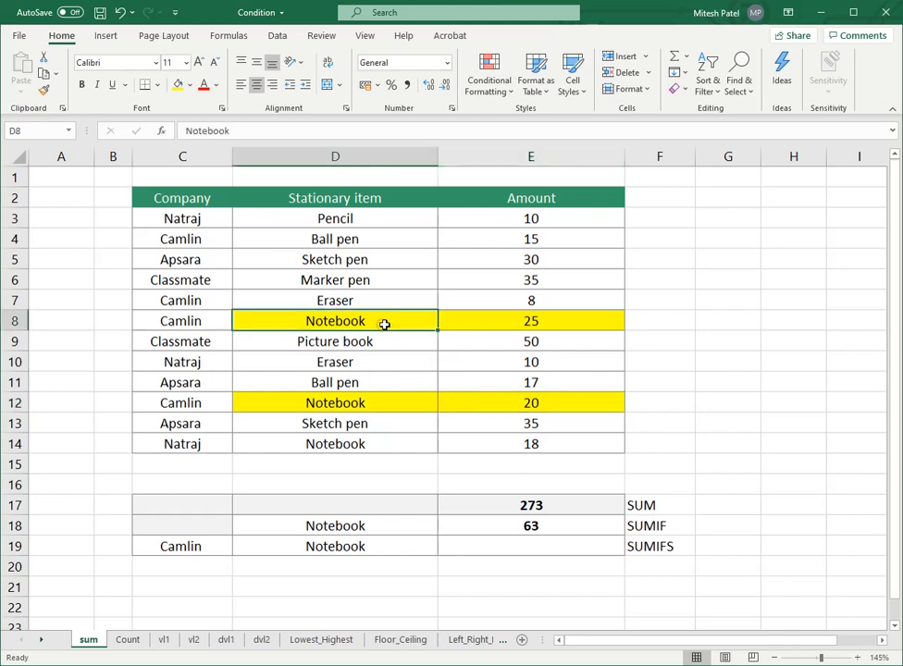
pyautogui.click(136, 316)
pyautogui.click(311, 323)
pyautogui.click(504, 546)
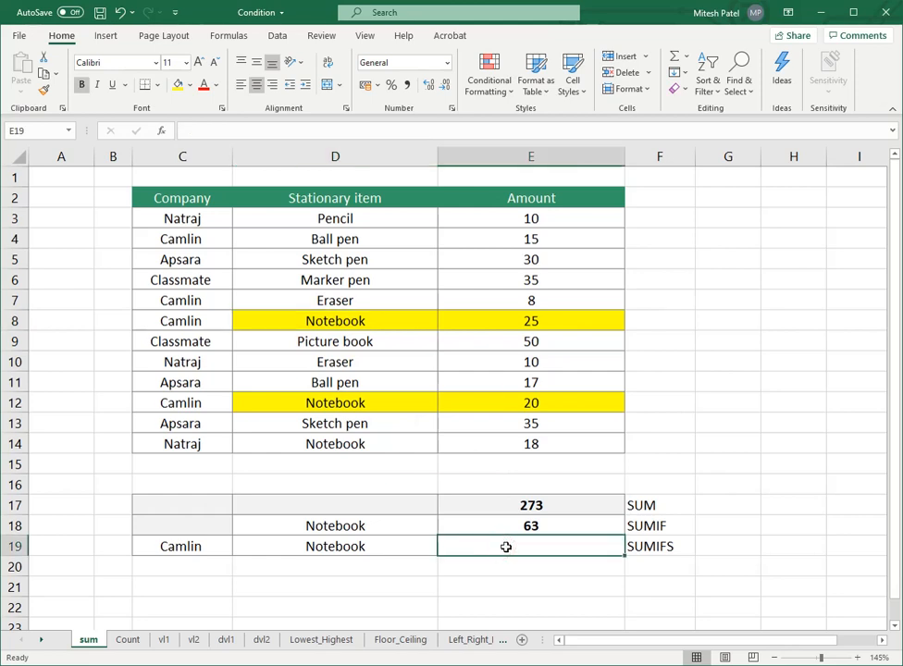
# Step: Review the Camlin entries in the Company column and highlight the one in C8 with a yellow fill
pyautogui.moveTo(185, 198); pyautogui.dragTo(515, 444)
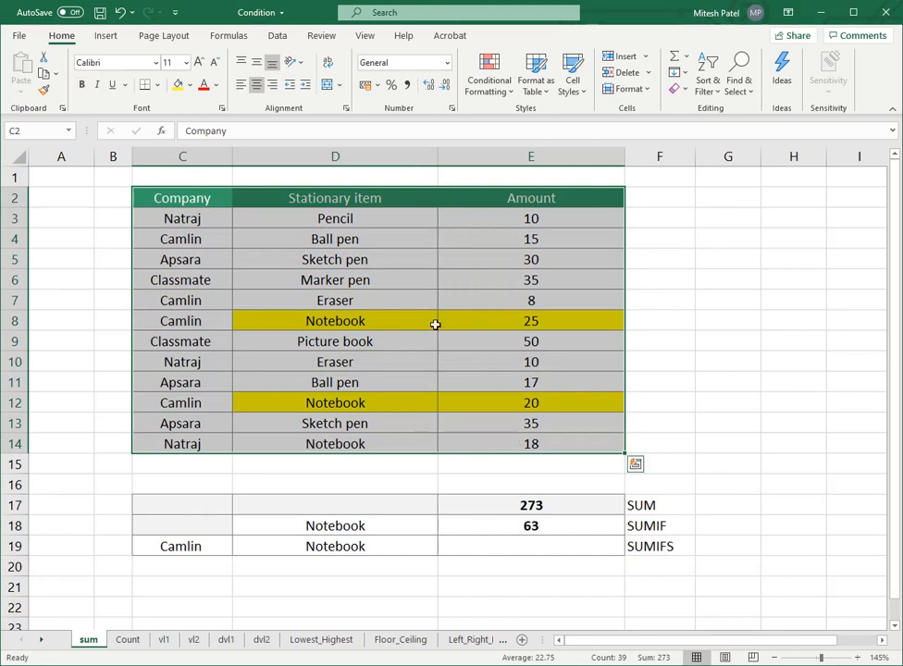
pyautogui.click(184, 300)
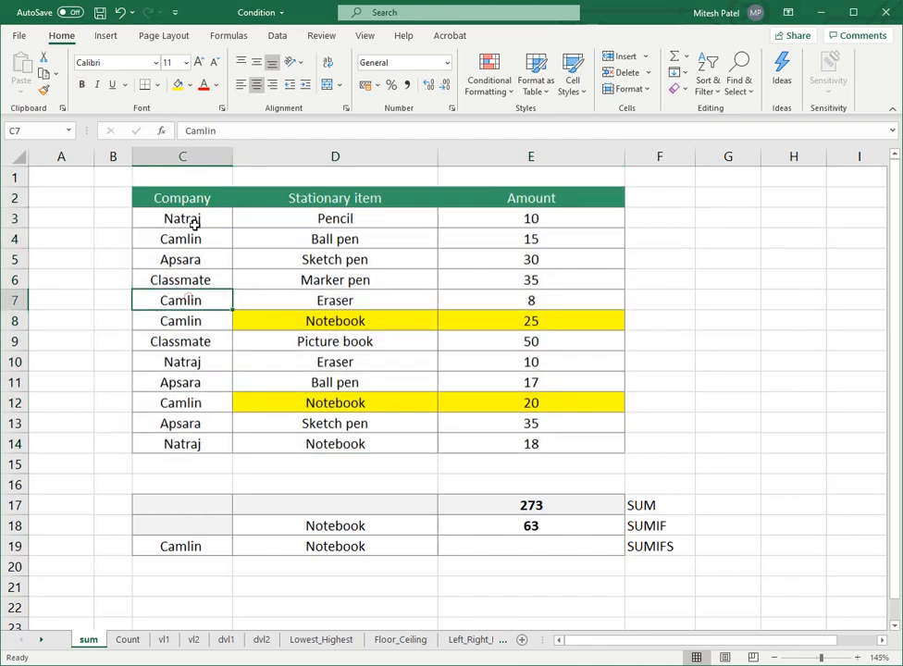
pyautogui.click(196, 239)
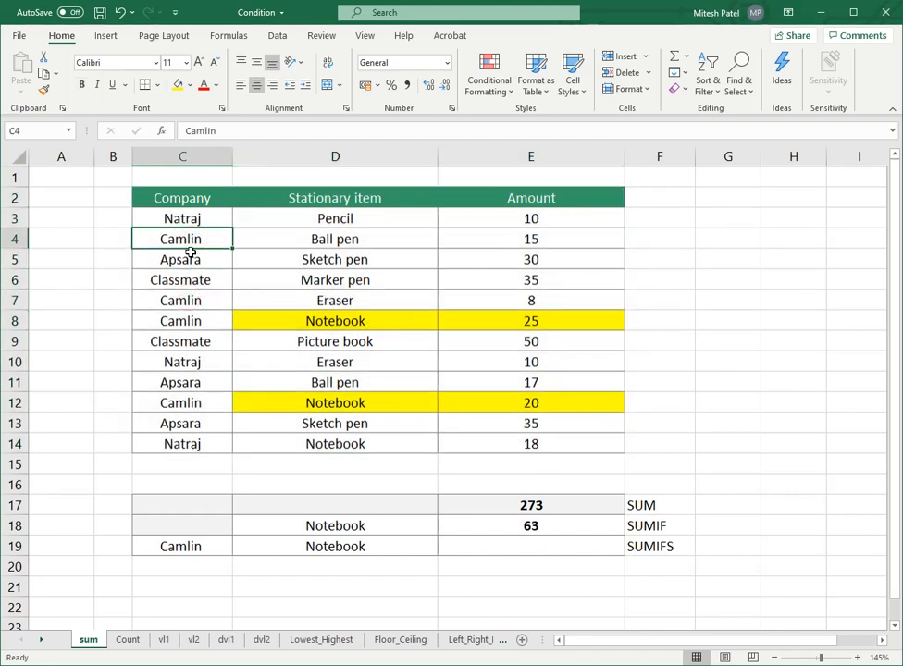
pyautogui.click(188, 320)
pyautogui.click(177, 84)
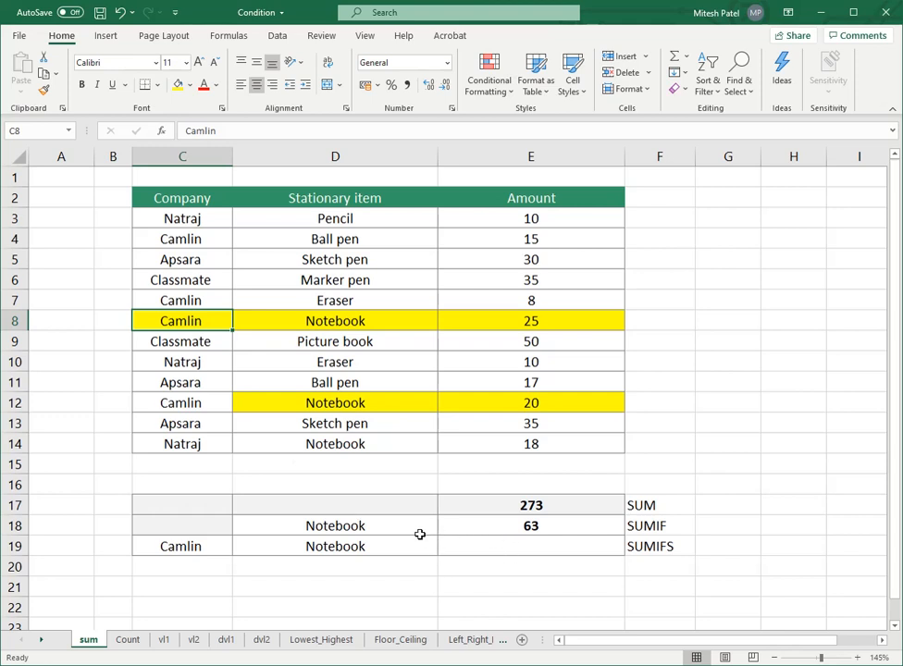
pyautogui.click(319, 321)
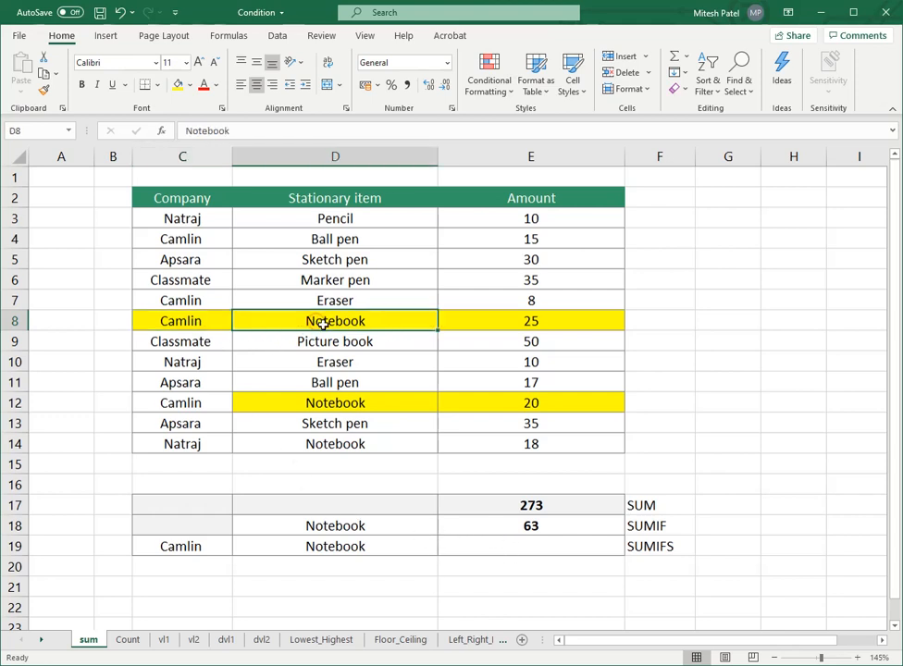
# Step: Start a SUMIFS formula in E19 with sum range E3:E14 and first criteria range C3:C14
pyautogui.click(488, 317)
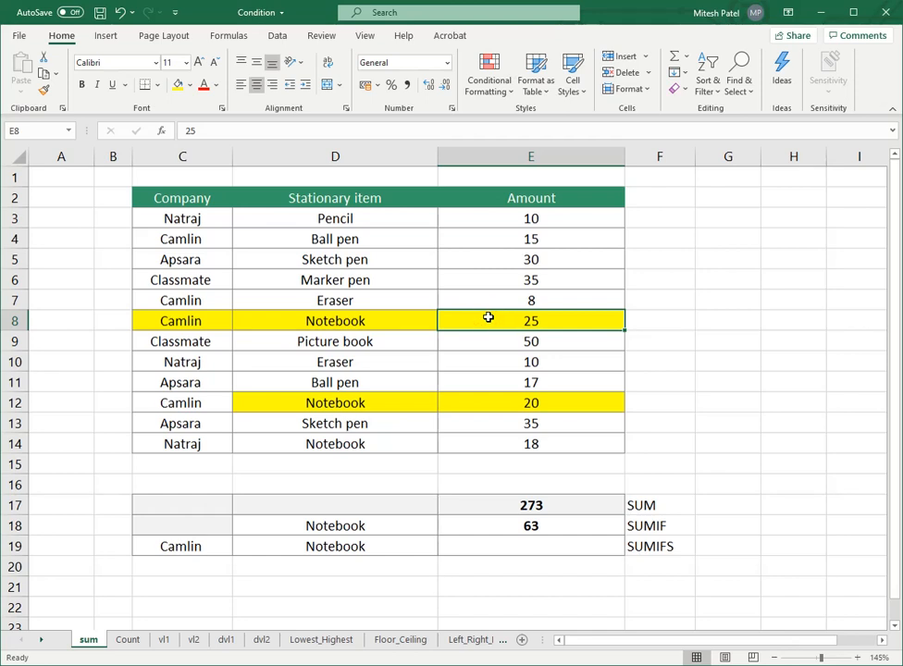
pyautogui.click(507, 543)
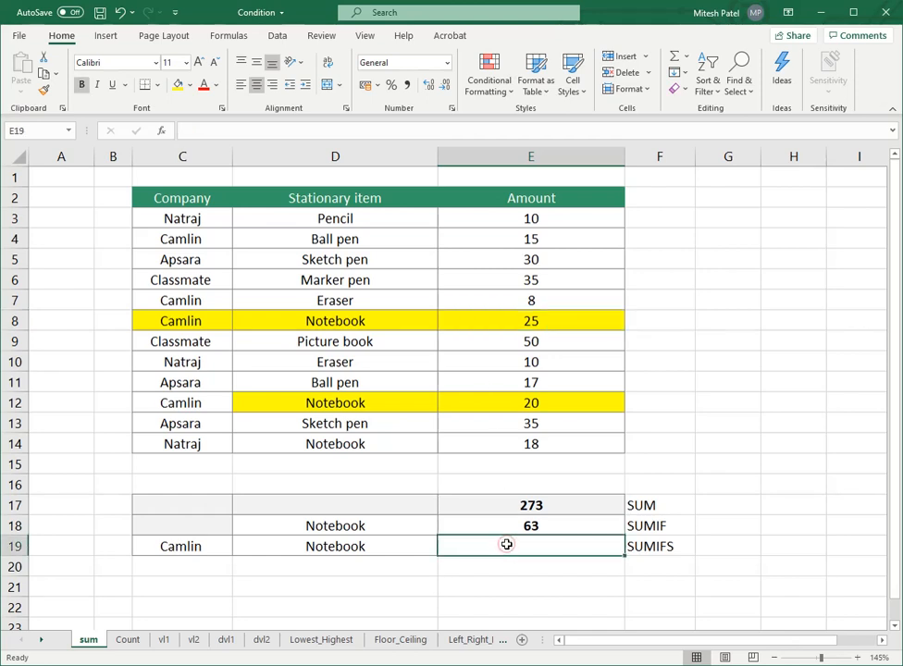
pyautogui.write('=s')
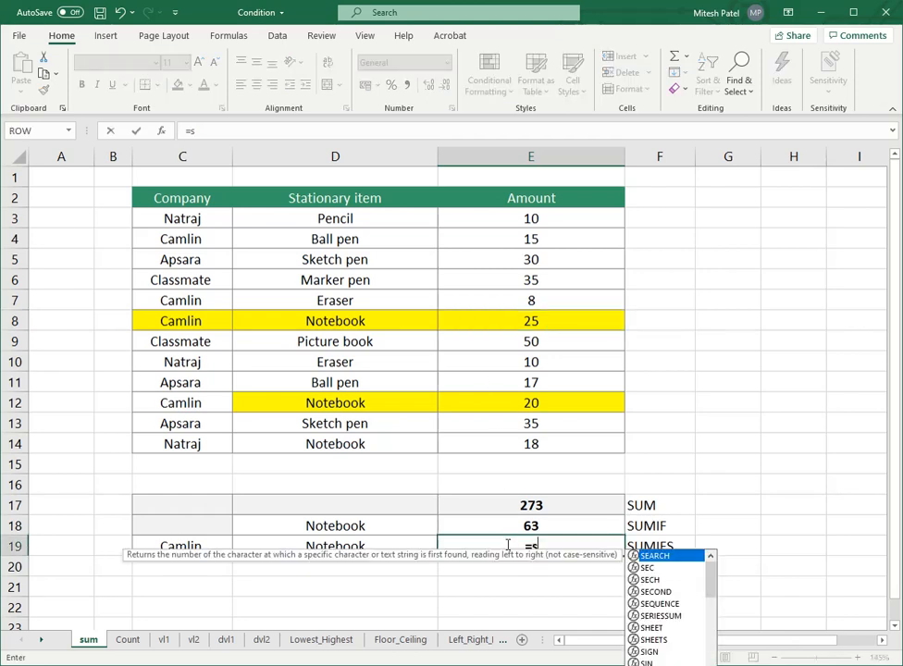
pyautogui.write('umifs(')
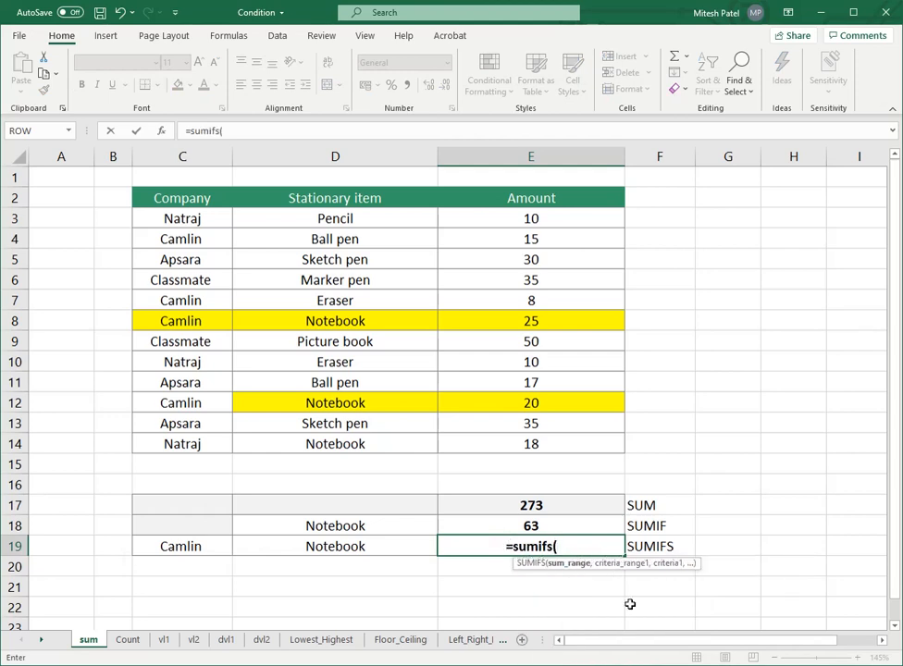
pyautogui.moveTo(533, 223); pyautogui.dragTo(547, 437)
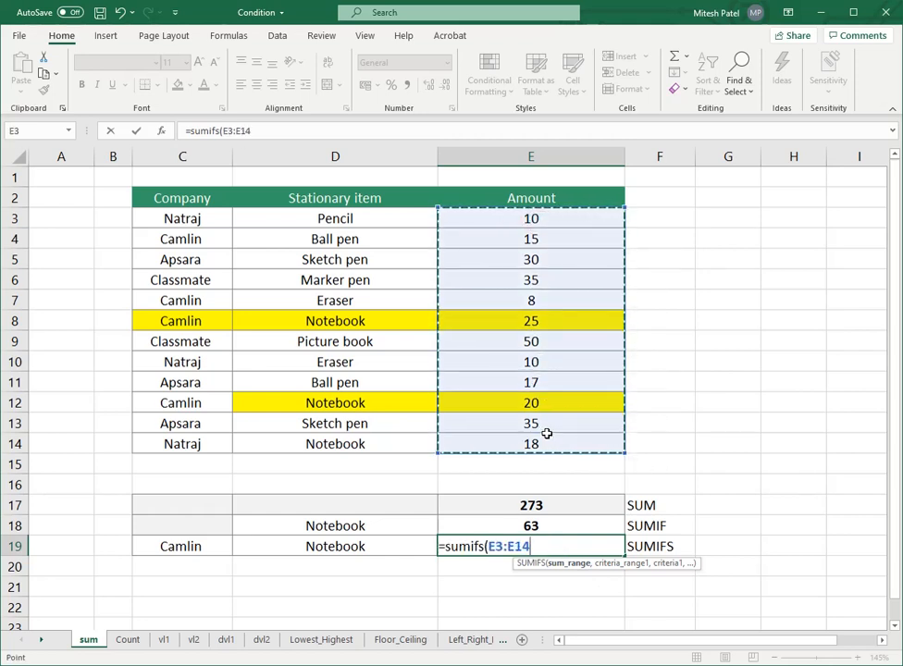
pyautogui.write(',')
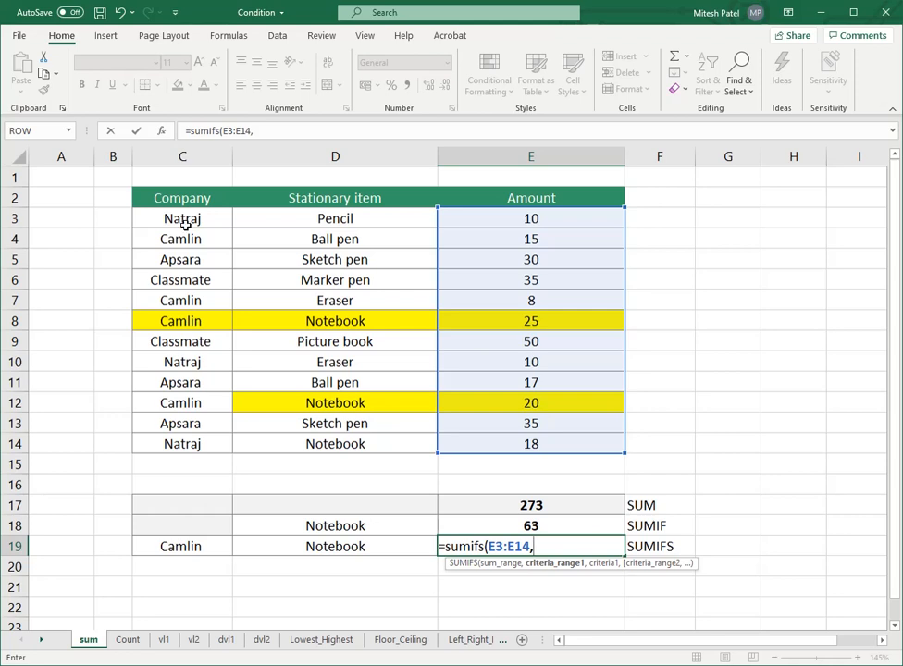
pyautogui.moveTo(187, 222); pyautogui.dragTo(194, 435)
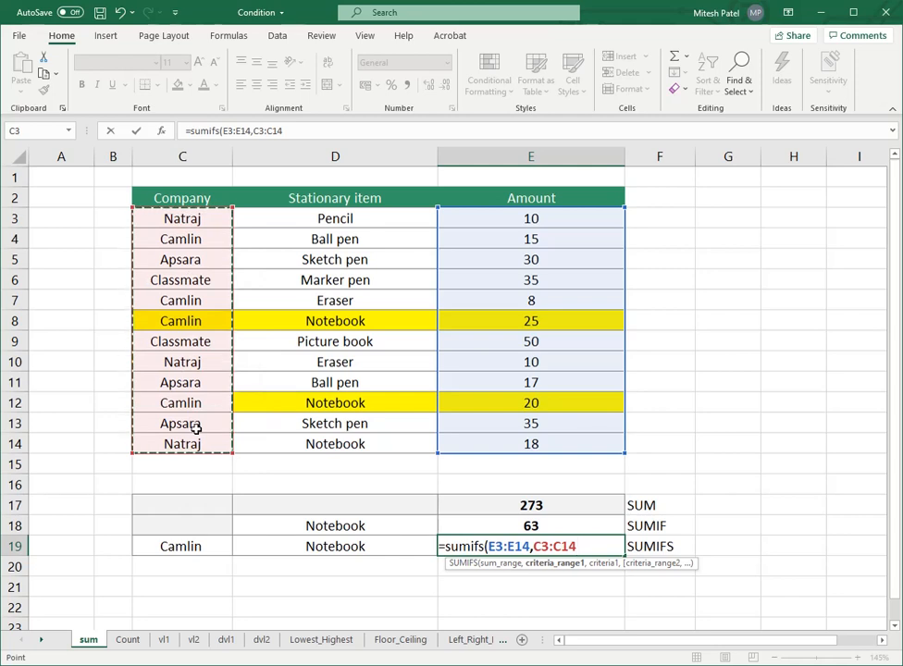
pyautogui.write(',')
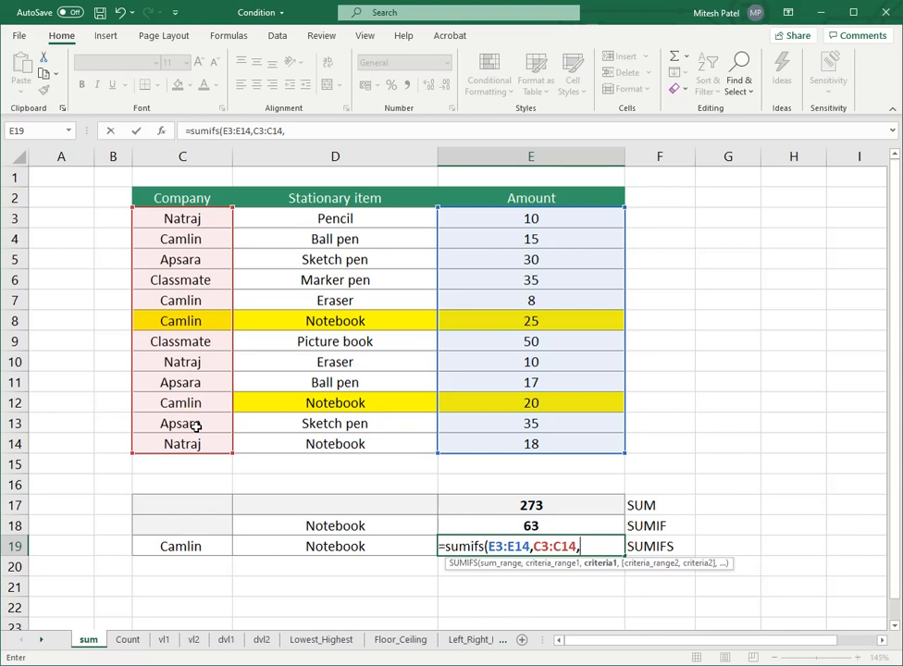
pyautogui.write('Camlin"-')
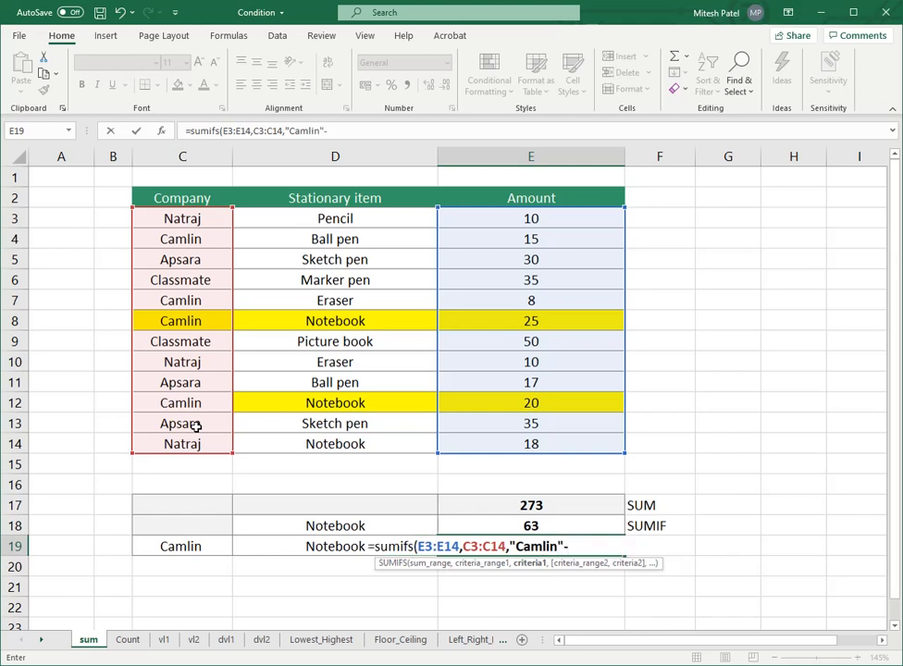
pyautogui.press('BackSpace')
pyautogui.press('BackSpace')
pyautogui.press('BackSpace')
pyautogui.press('BackSpace')
pyautogui.press('BackSpace')
pyautogui.press('BackSpace')
pyautogui.press('BackSpace')
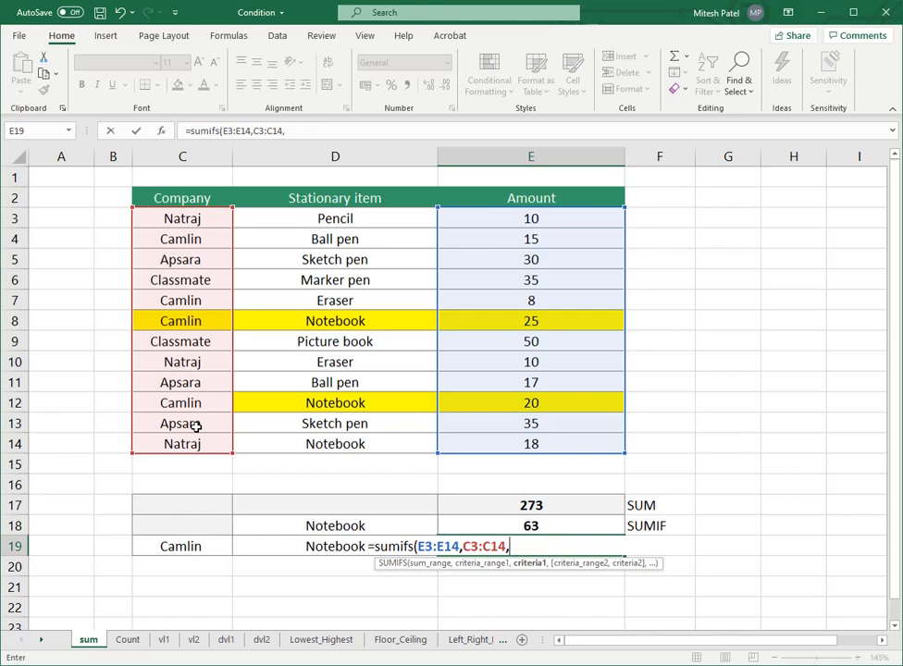
# Step: Use C19 as the first SUMIFS criterion and add D3:D14 as the second criteria range
pyautogui.click(178, 546)
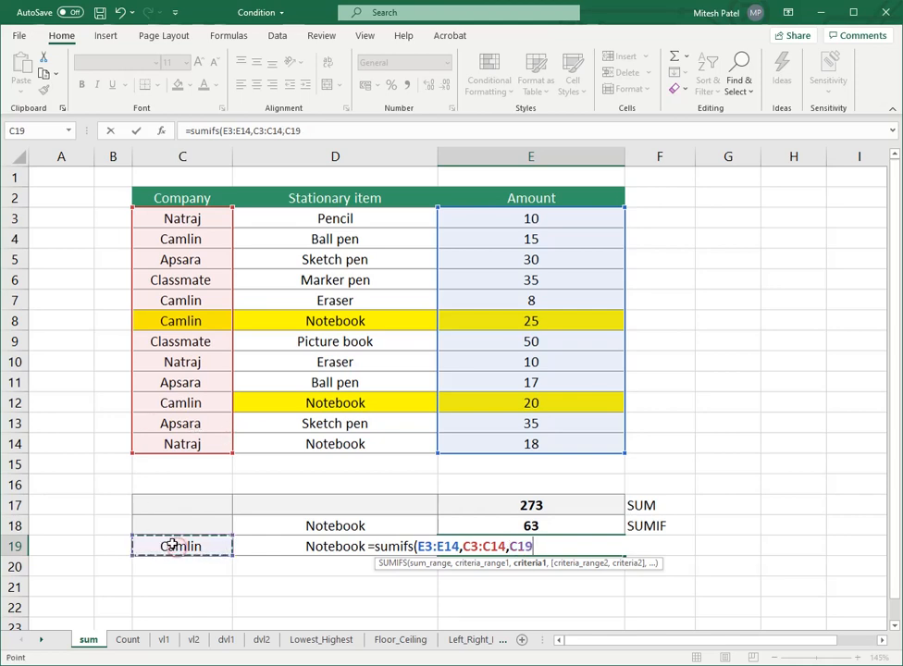
pyautogui.write(',')
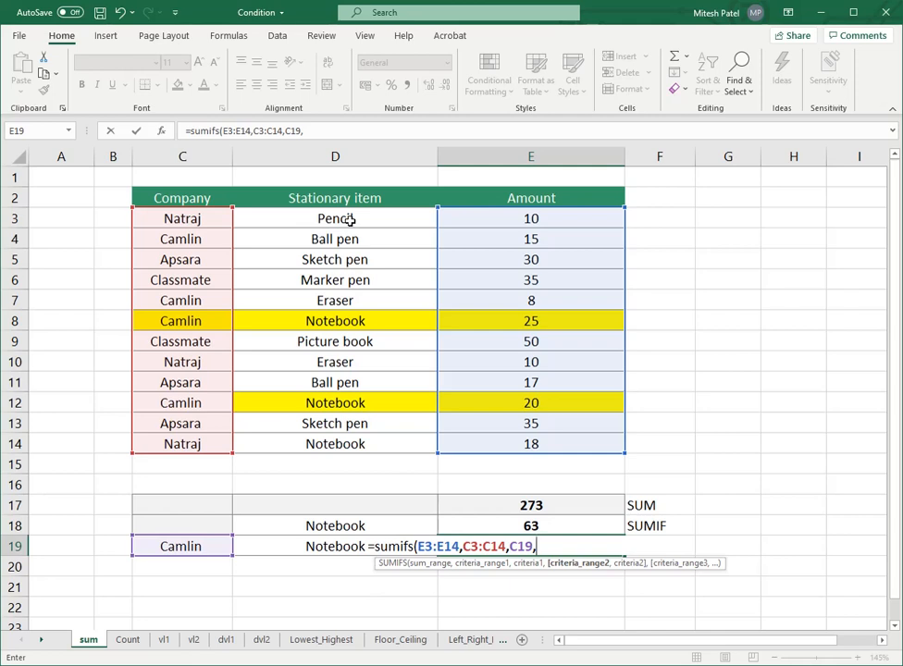
pyautogui.moveTo(350, 219); pyautogui.dragTo(372, 442)
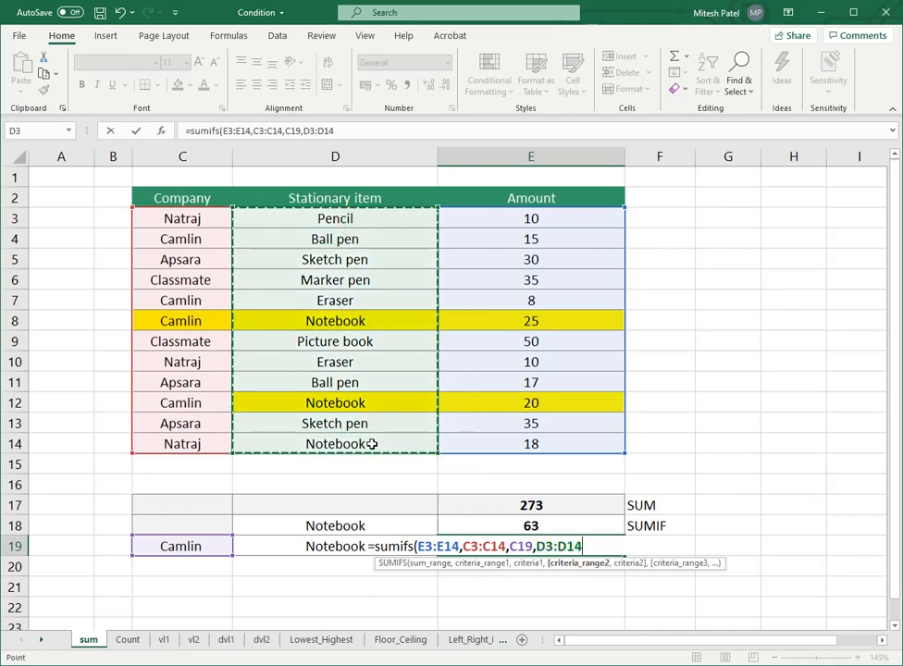
pyautogui.write(',')
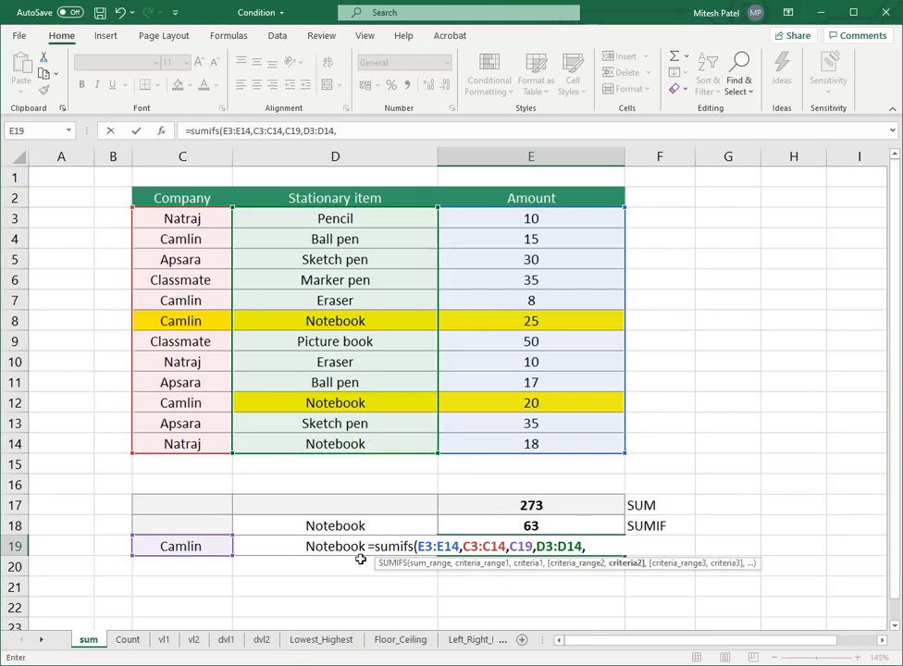
pyautogui.write('NOt')
pyautogui.press('BackSpace')
pyautogui.press('BackSpace')
pyautogui.write('otebook')
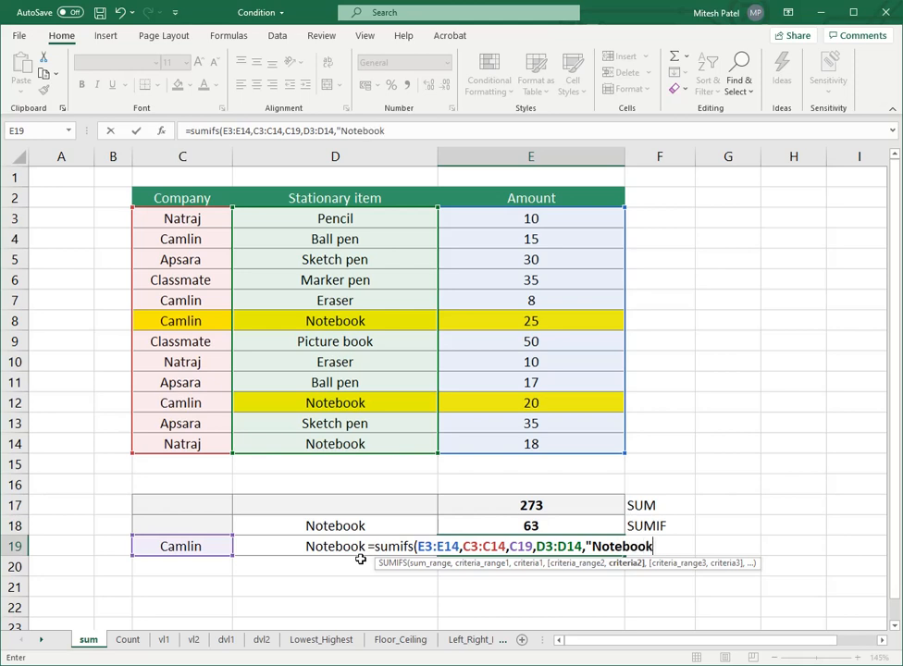
pyautogui.write('",')
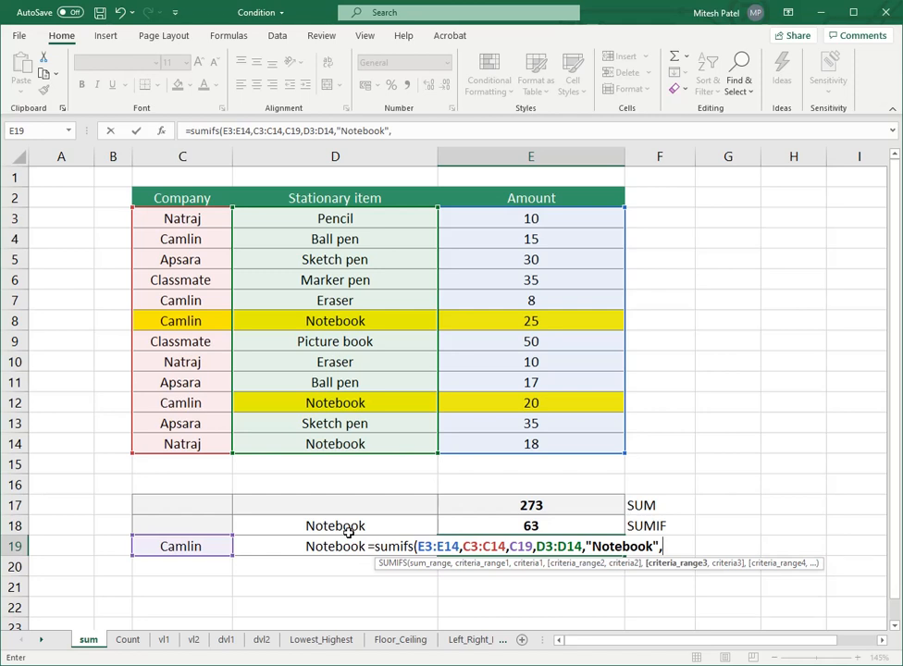
pyautogui.press('BackSpace')
pyautogui.press('BackSpace')
pyautogui.press('BackSpace')
pyautogui.press('BackSpace')
pyautogui.press('BackSpace')
pyautogui.press('BackSpace')
pyautogui.press('BackSpace')
pyautogui.press('BackSpace')
pyautogui.press('BackSpace')
pyautogui.press('BackSpace')
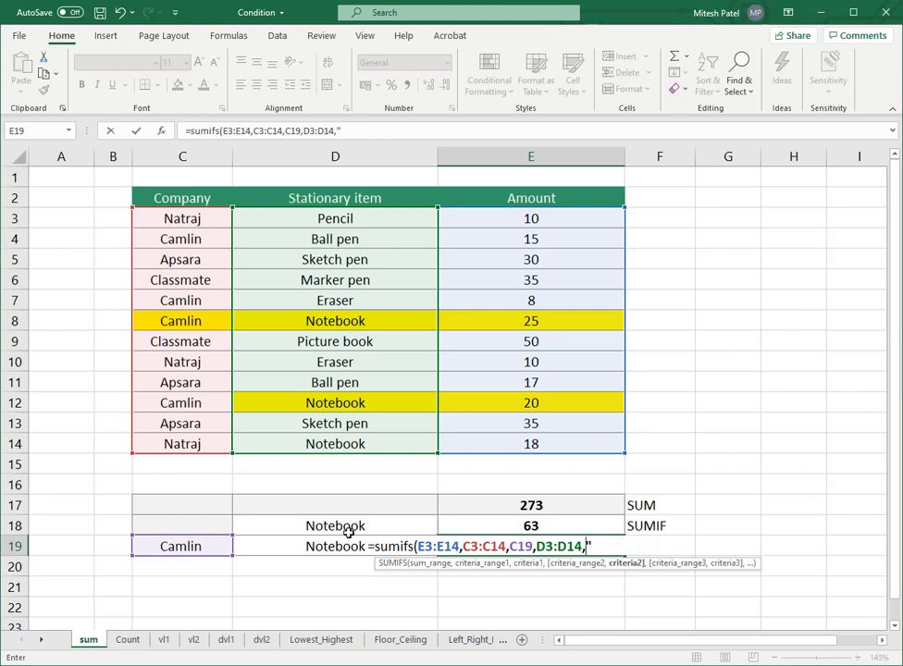
# Step: Use D19 as the second criterion and complete the SUMIFS formula in E19
pyautogui.click(268, 546)
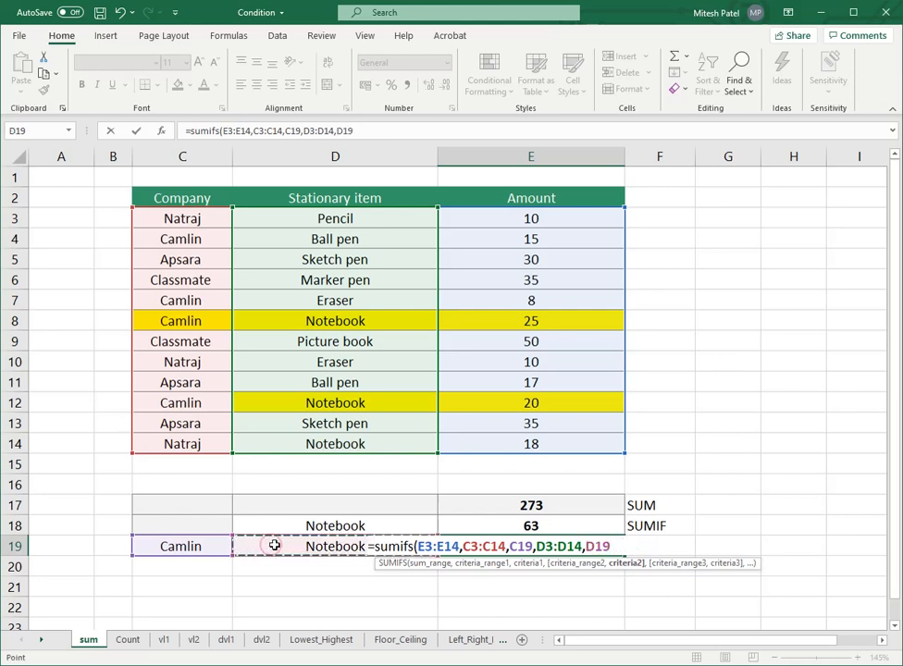
pyautogui.write(',')
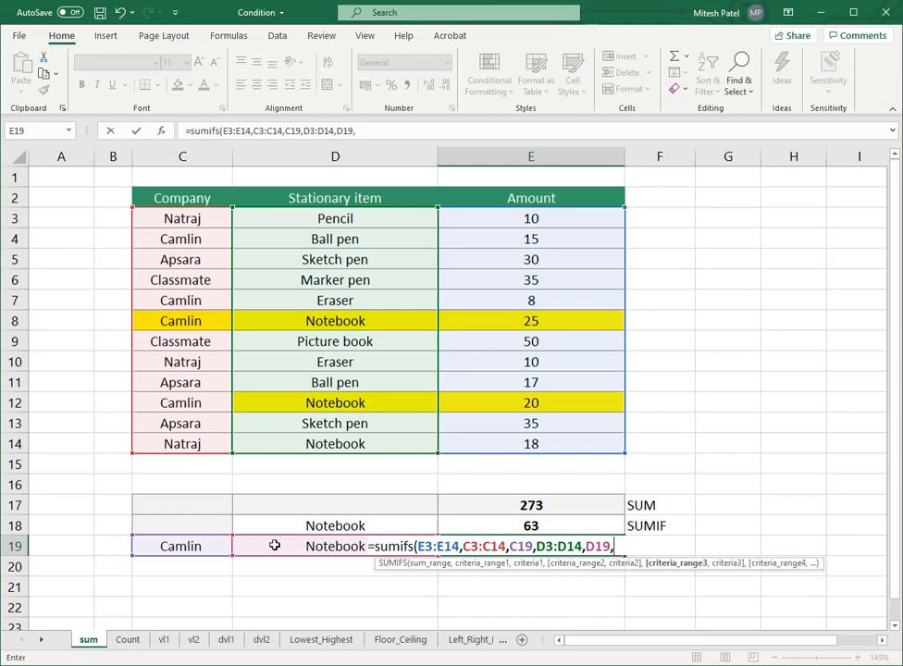
pyautogui.press('BackSpace')
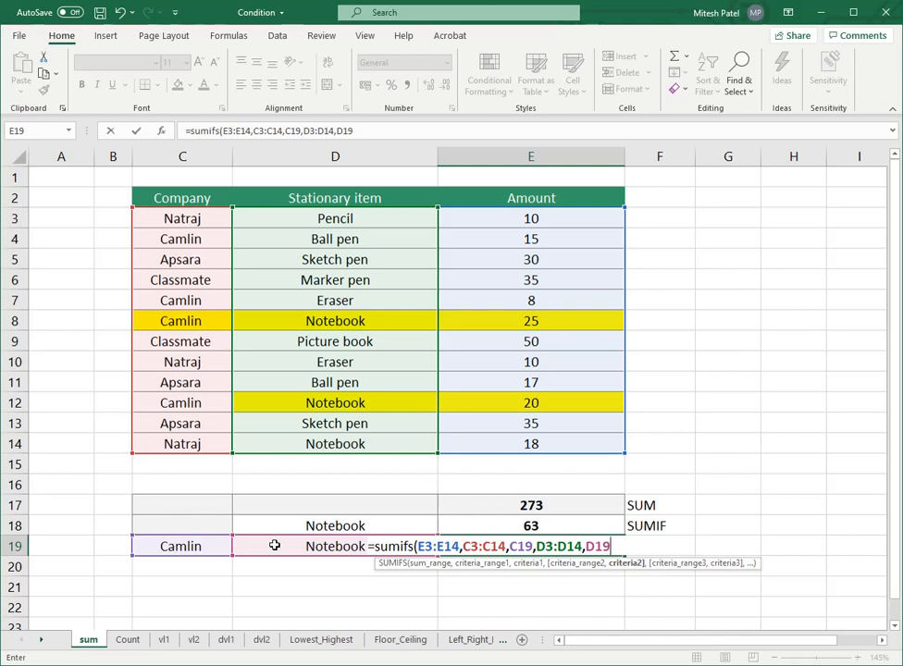
pyautogui.write(')')
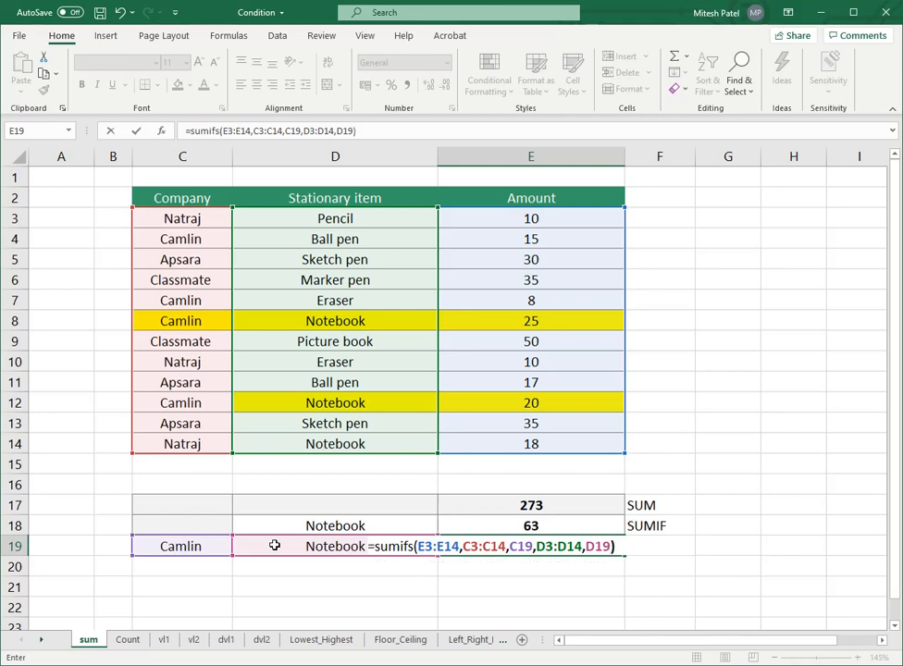
pyautogui.press('Return')
pyautogui.click(452, 545)
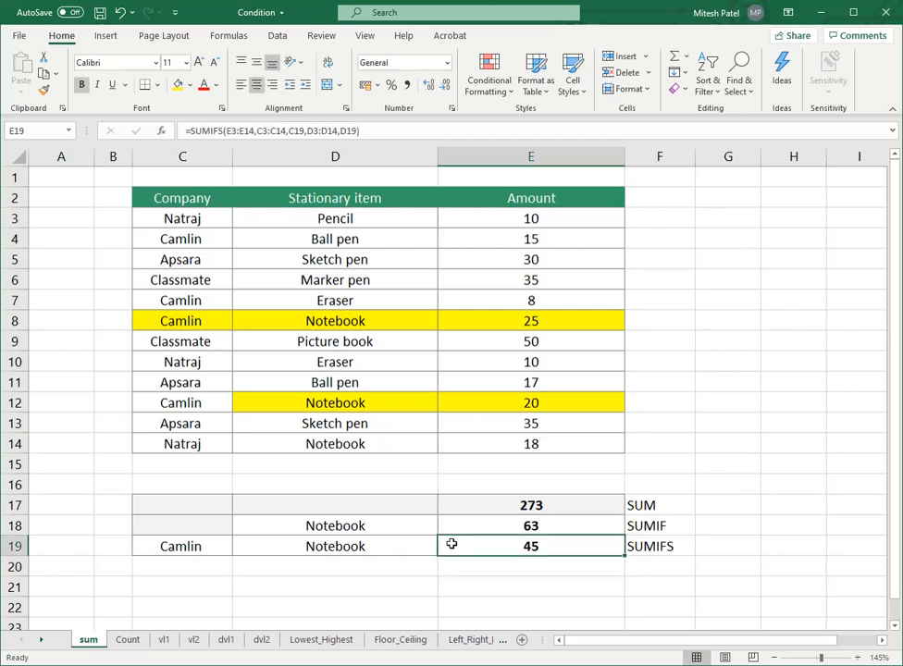
# Step: Fill the Camlin entry in C12 yellow to match its highlighted Notebook item and amount
pyautogui.moveTo(185, 402); pyautogui.dragTo(279, 402)
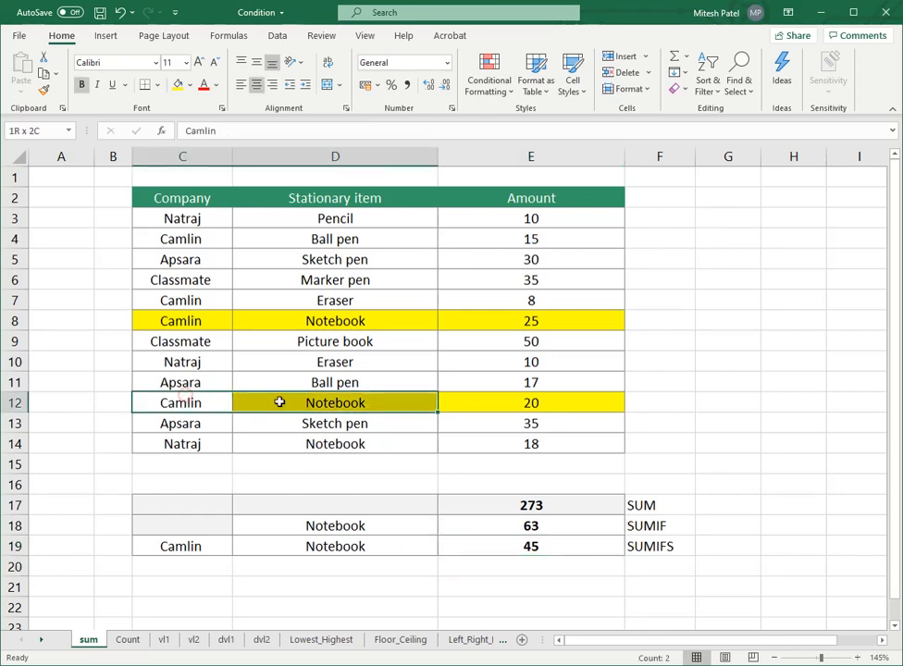
pyautogui.click(178, 85)
pyautogui.click(236, 429)
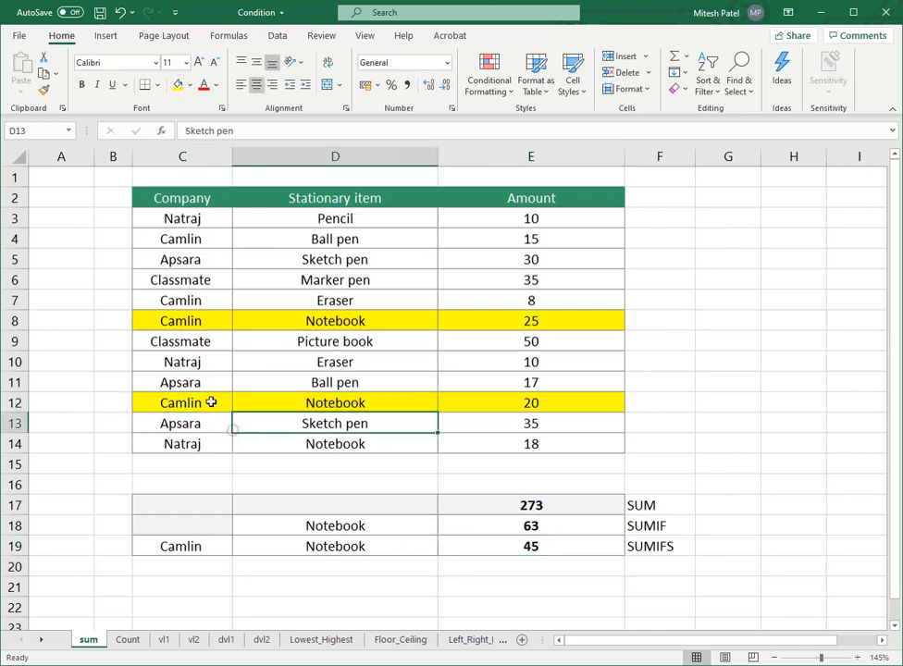
pyautogui.click(211, 403)
pyautogui.click(192, 322)
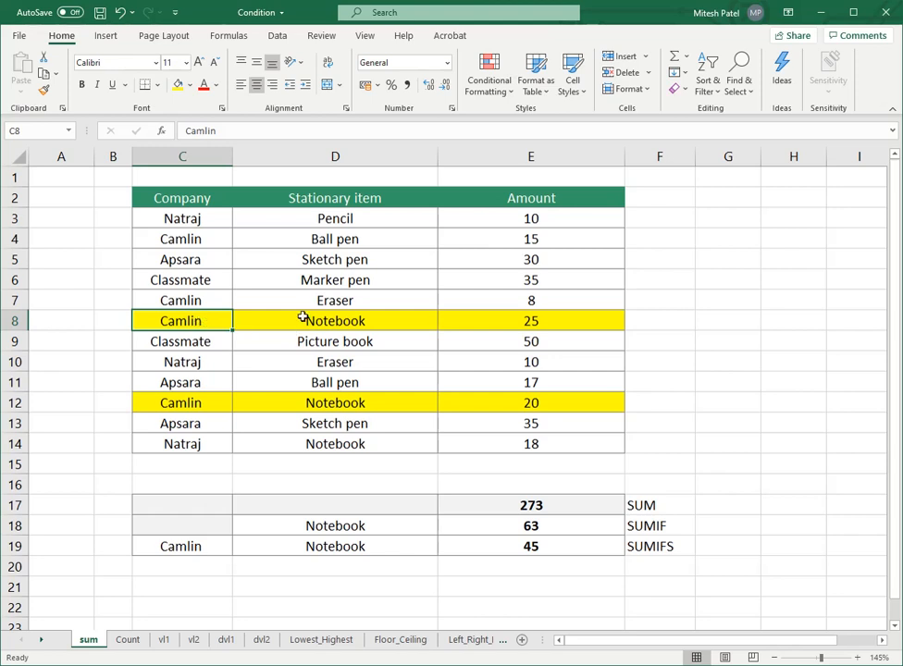
# Step: Make the highlighted Camlin Notebook row in C8:E8 bold
pyautogui.moveTo(305, 317); pyautogui.dragTo(533, 323)
pyautogui.click(81, 84)
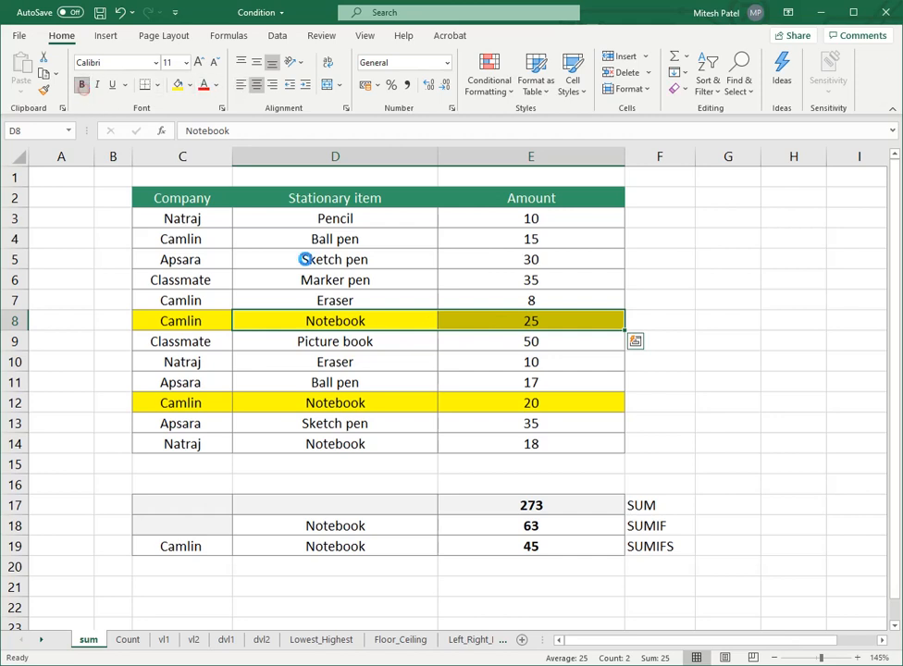
pyautogui.click(379, 365)
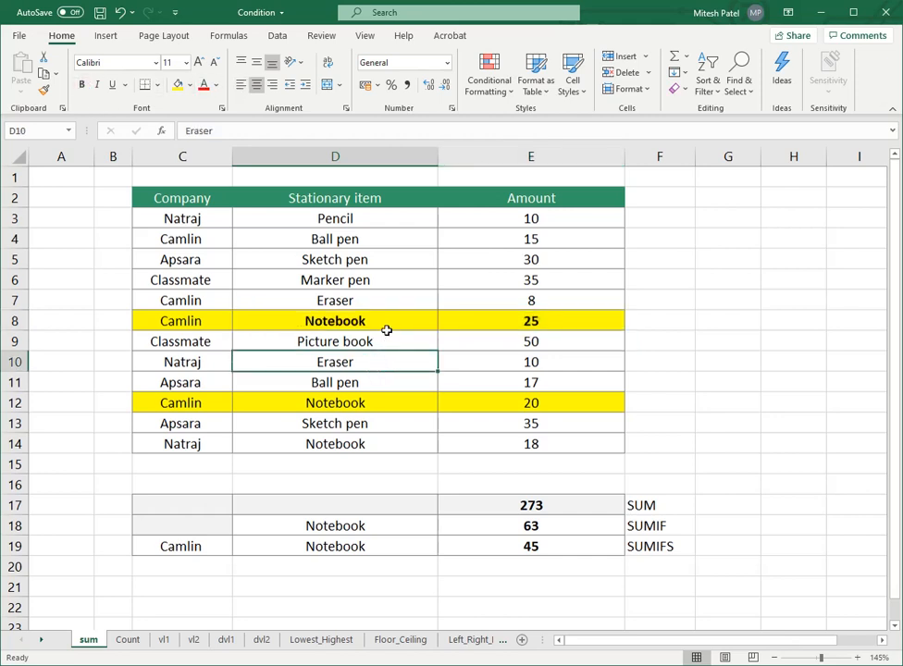
pyautogui.click(386, 324)
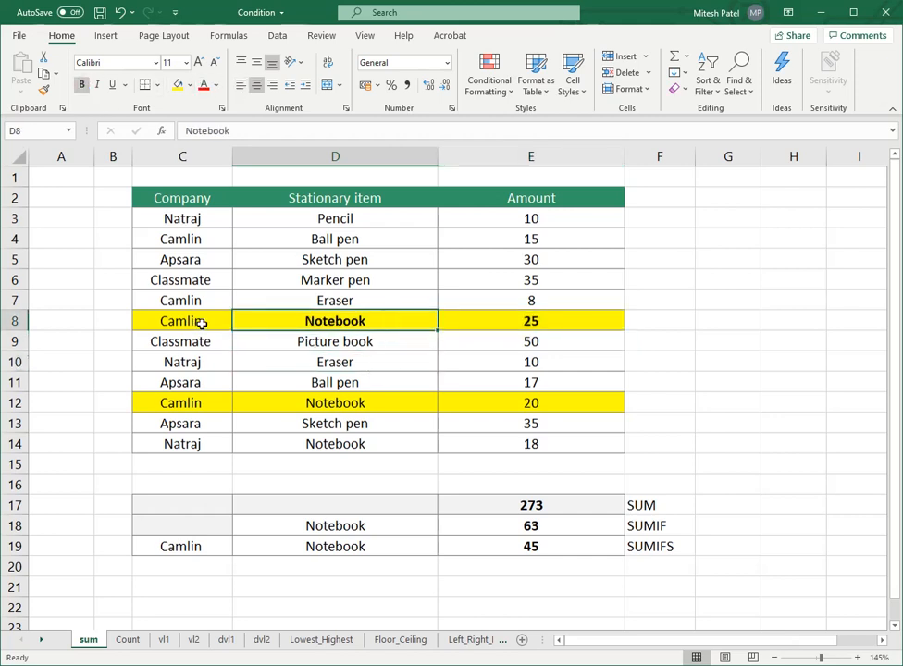
pyautogui.moveTo(196, 321); pyautogui.dragTo(461, 315)
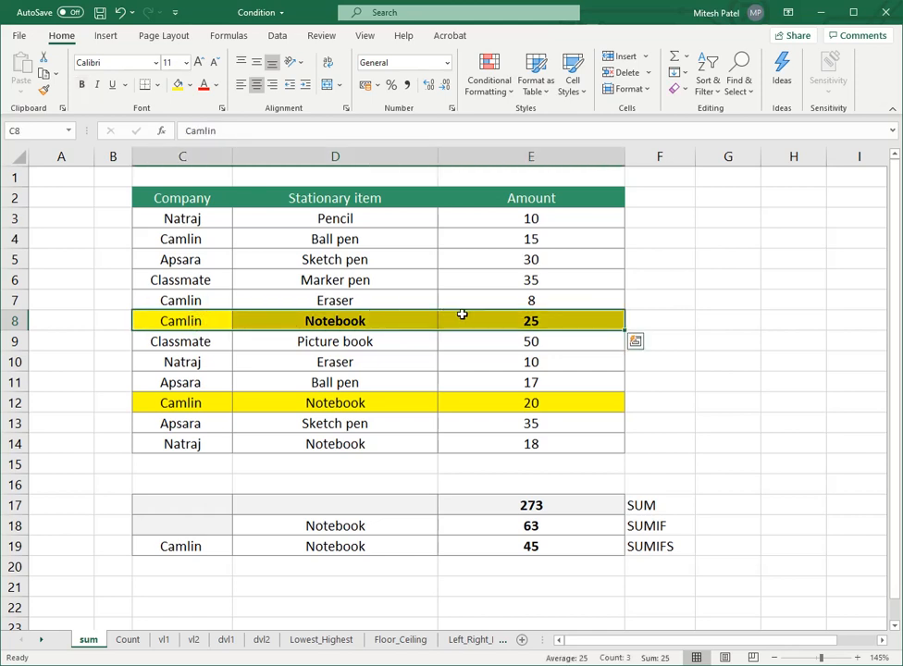
pyautogui.click(82, 85)
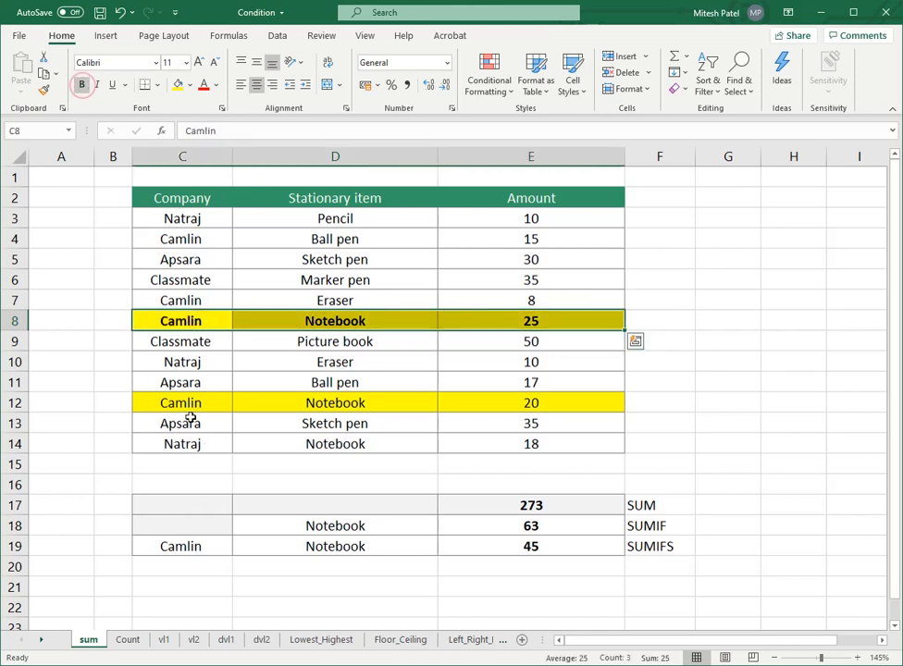
# Step: Make the highlighted Camlin Notebook row in C12:E12 bold
pyautogui.moveTo(192, 404); pyautogui.dragTo(504, 397)
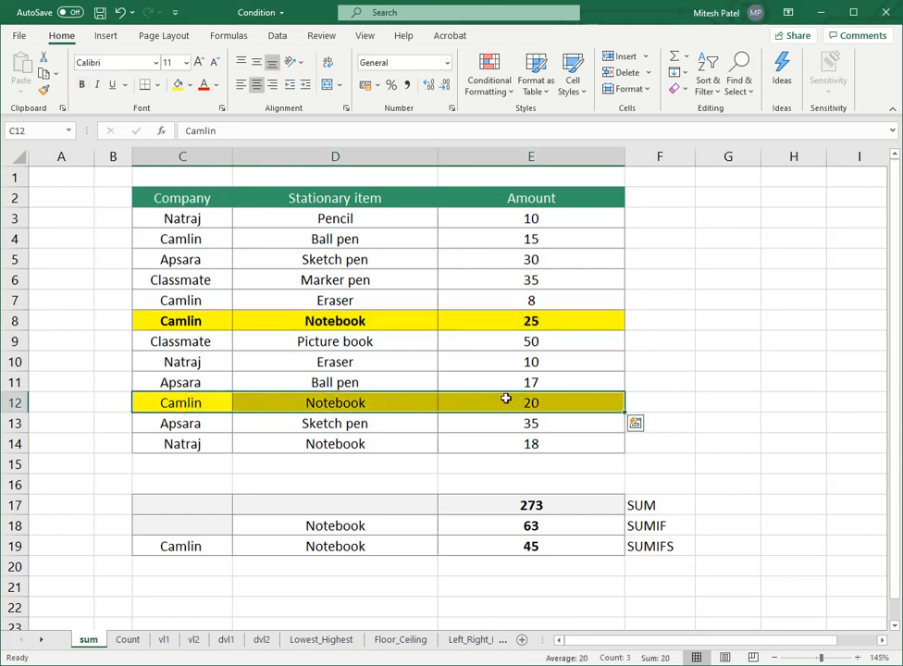
pyautogui.click(81, 84)
pyautogui.click(192, 444)
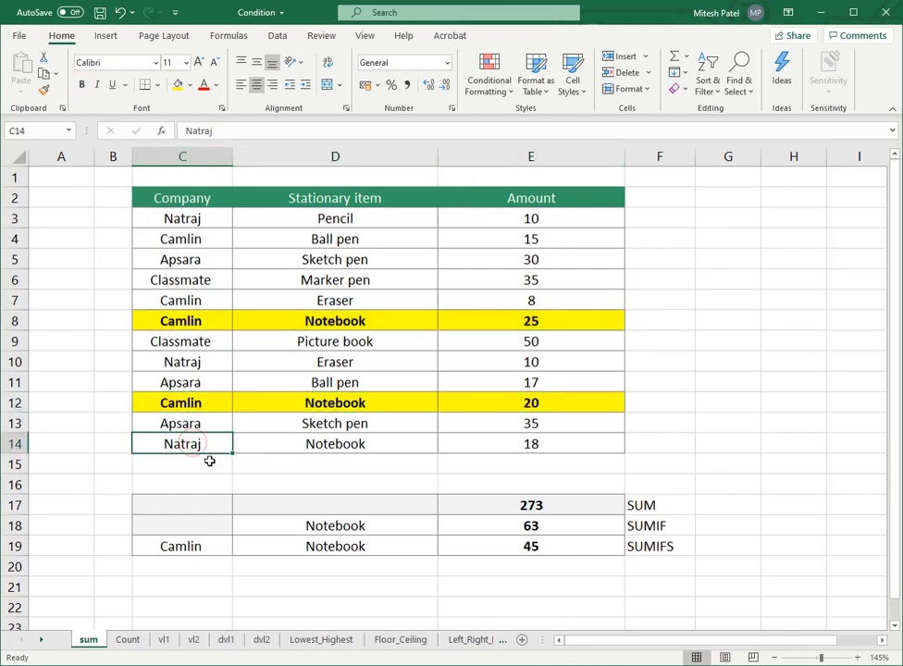